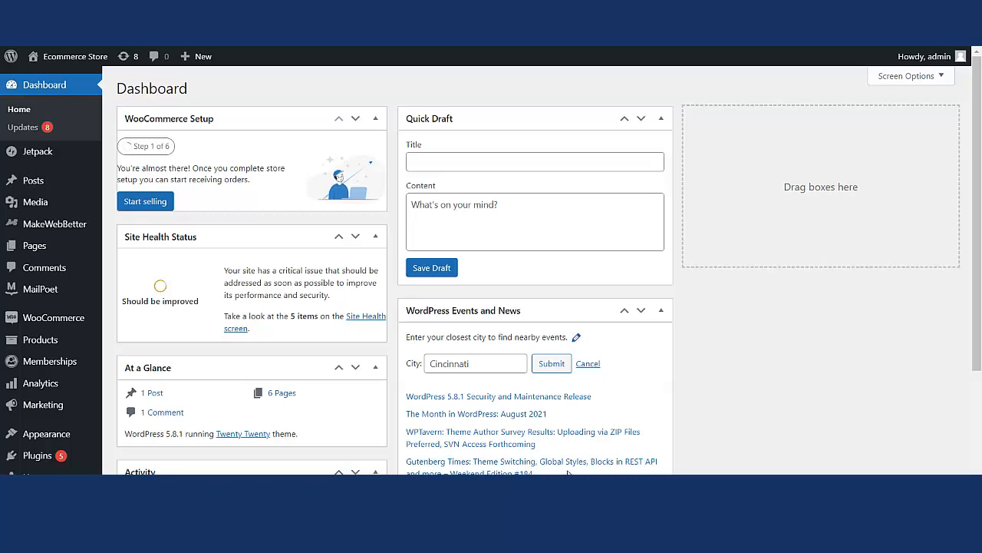
- Open the upload form for adding a new plugin from a zip file
scroll(9, 359, "down", 2)
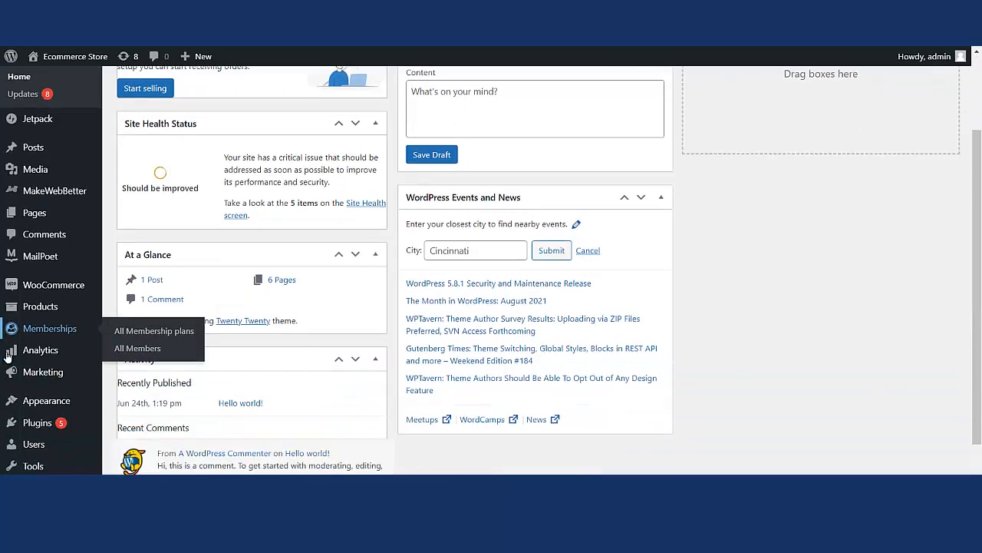
mouse_move(20, 427)
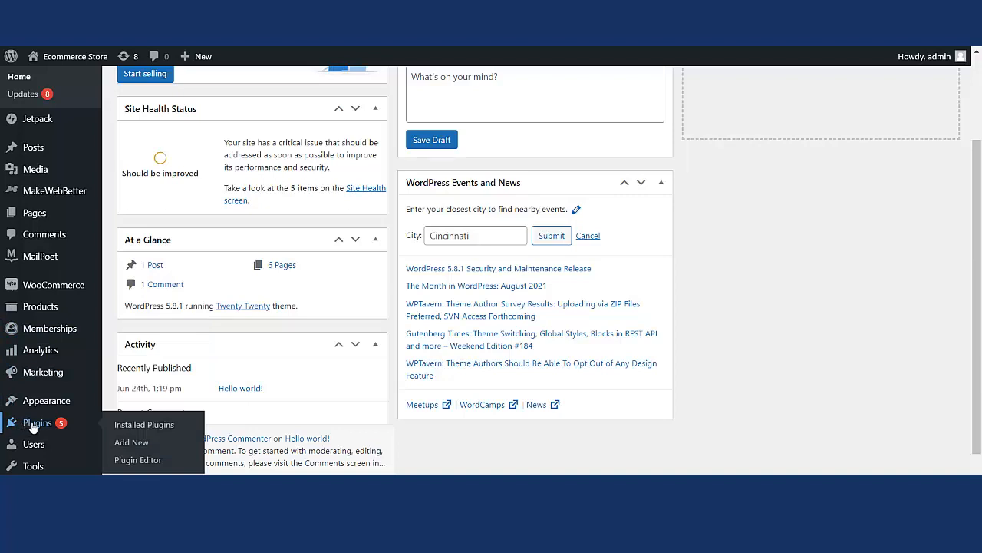
left_click(129, 445)
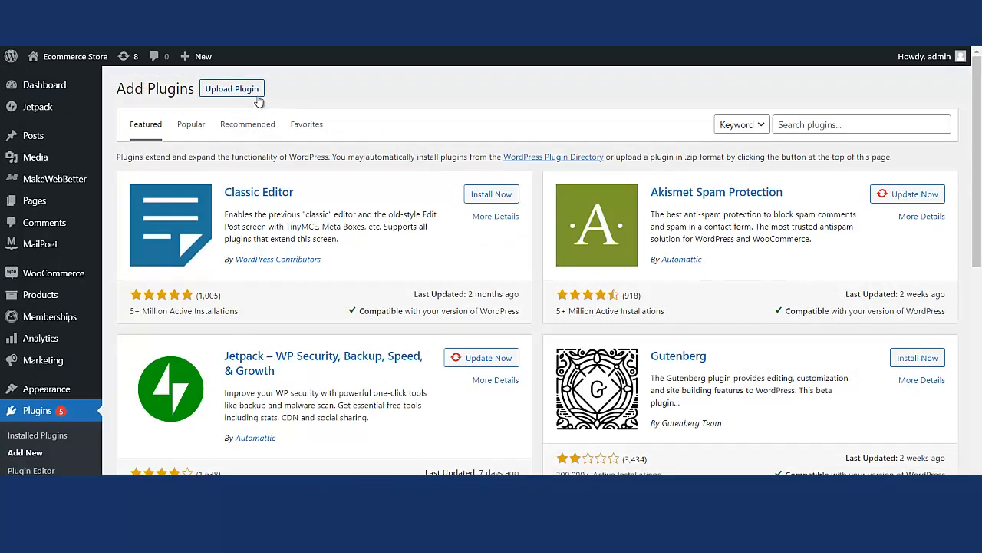
left_click(219, 90)
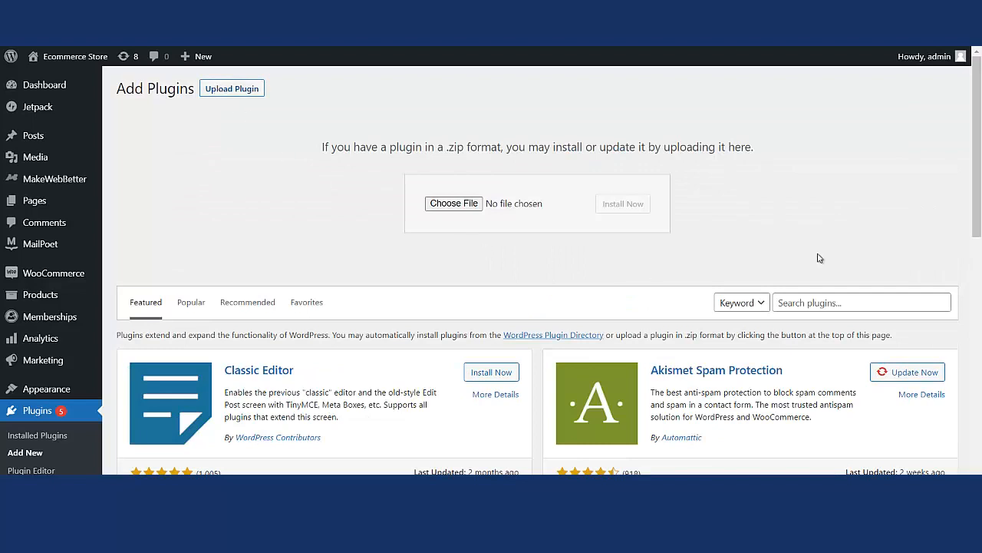
left_click_drag(979, 168, 981, 147)
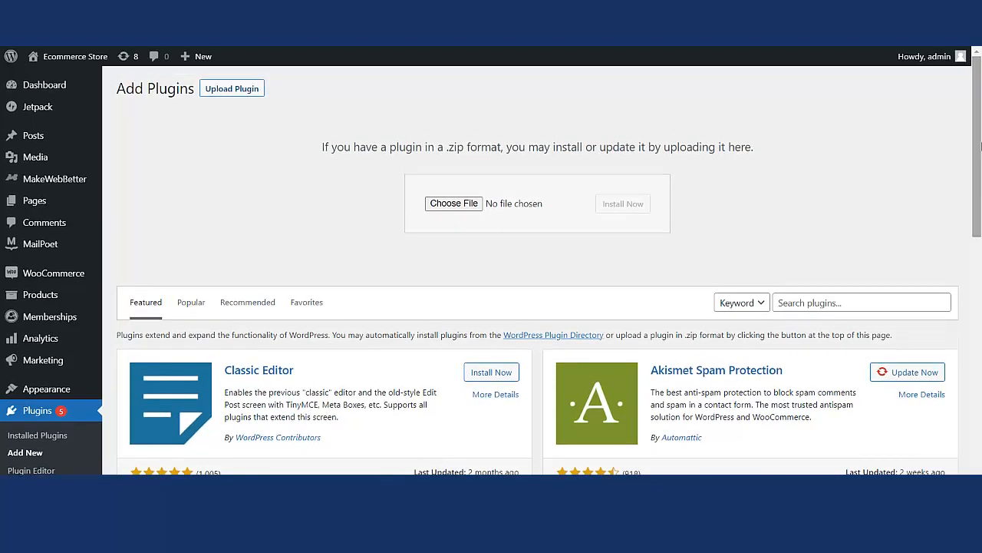
- Install the plugin from the downloaded archive integration-with-salesforce (3).zip and activate it
left_click(443, 204)
left_click(227, 158)
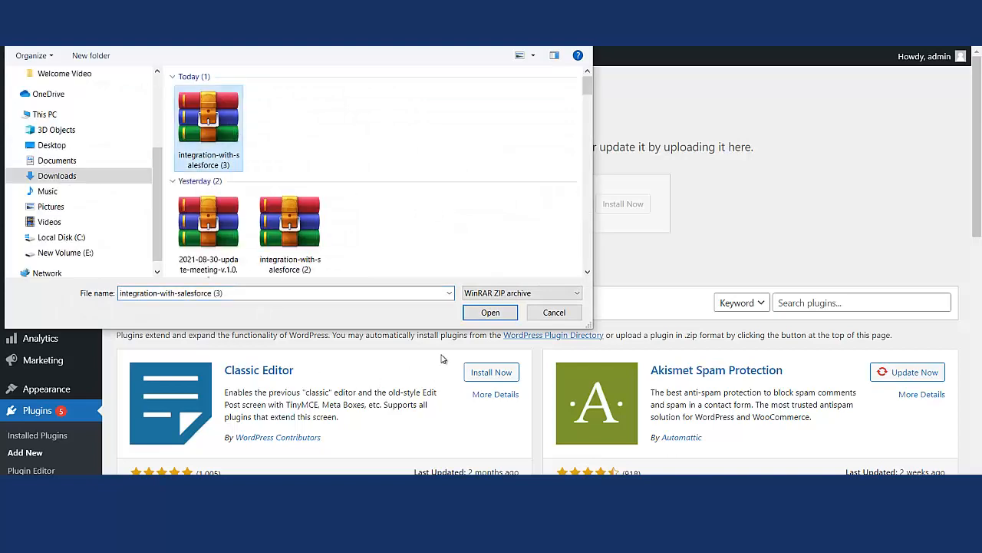
left_click(470, 316)
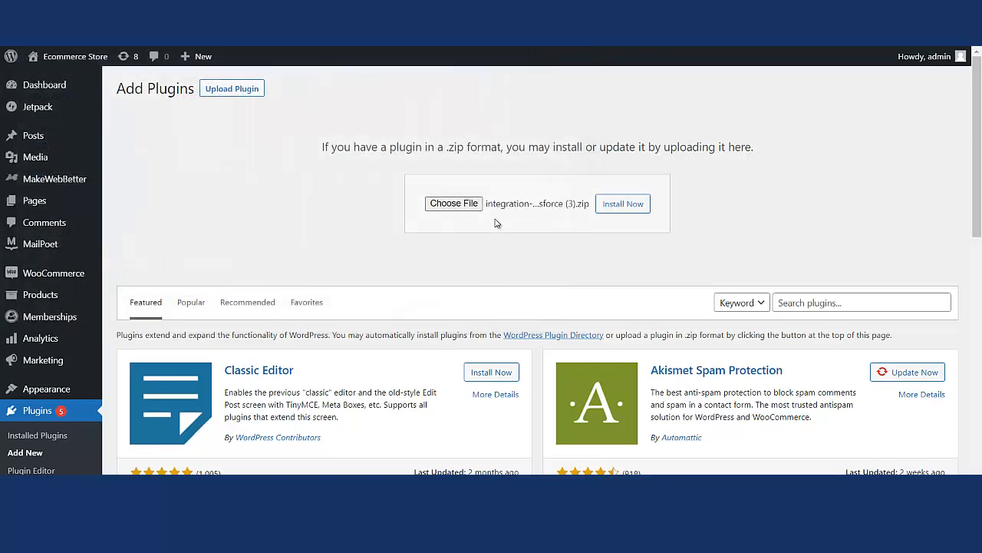
left_click(632, 208)
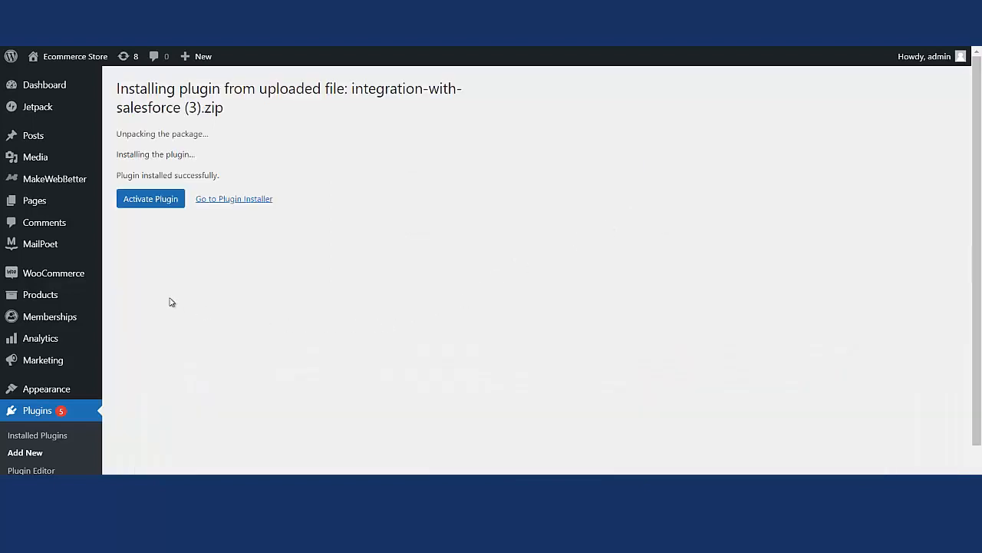
left_click(150, 200)
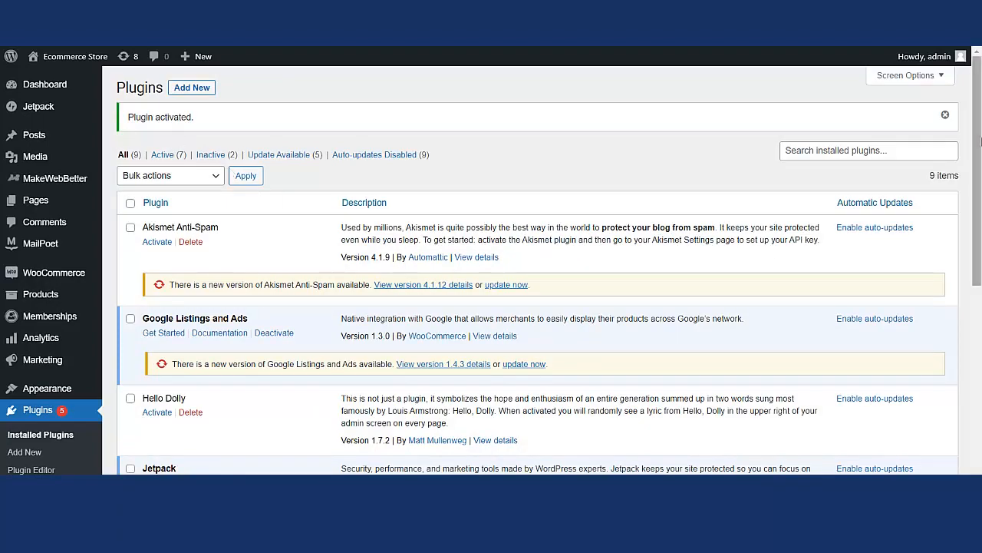
- Open the settings of Salesforce Integration for WooCommerce and start connecting the Salesforce account
left_click_drag(977, 149, 981, 336)
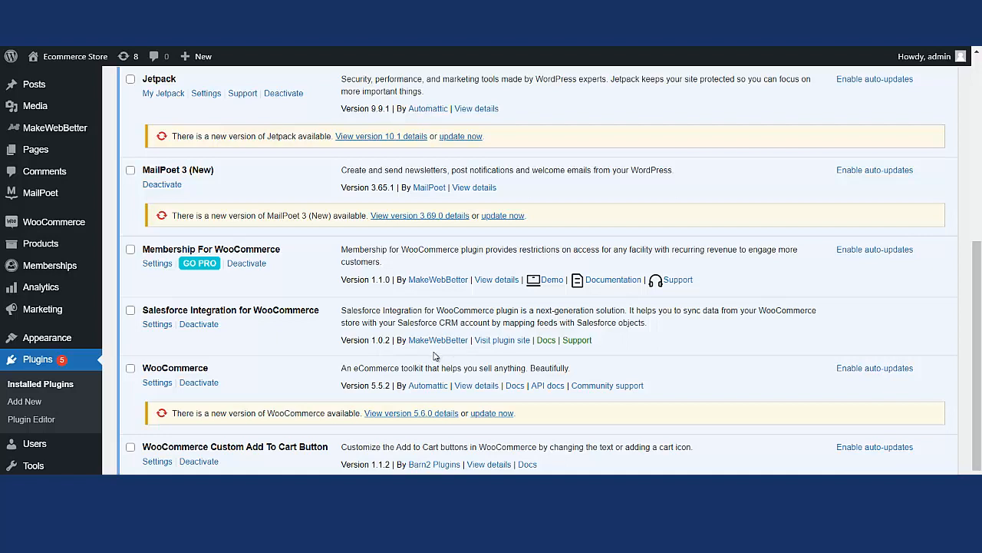
left_click(157, 325)
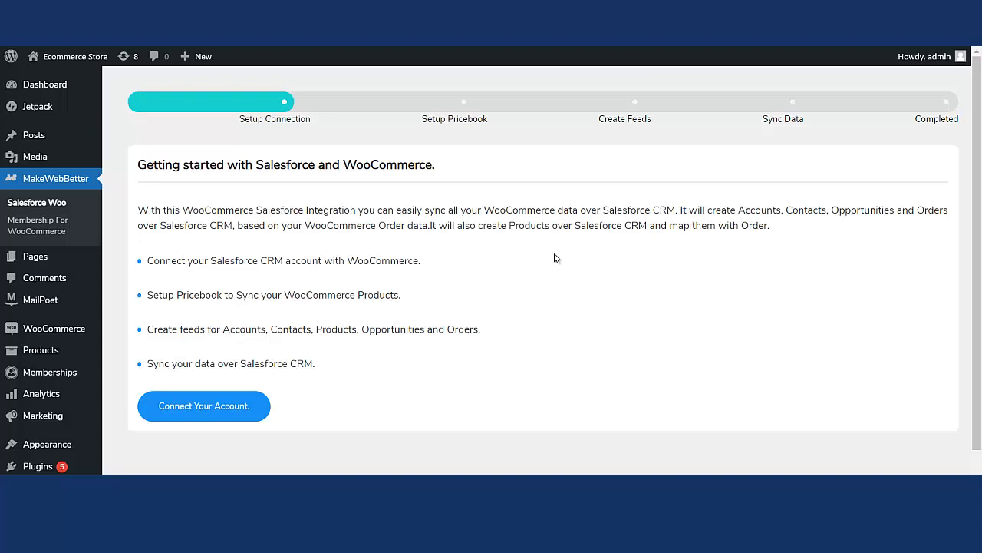
left_click(226, 406)
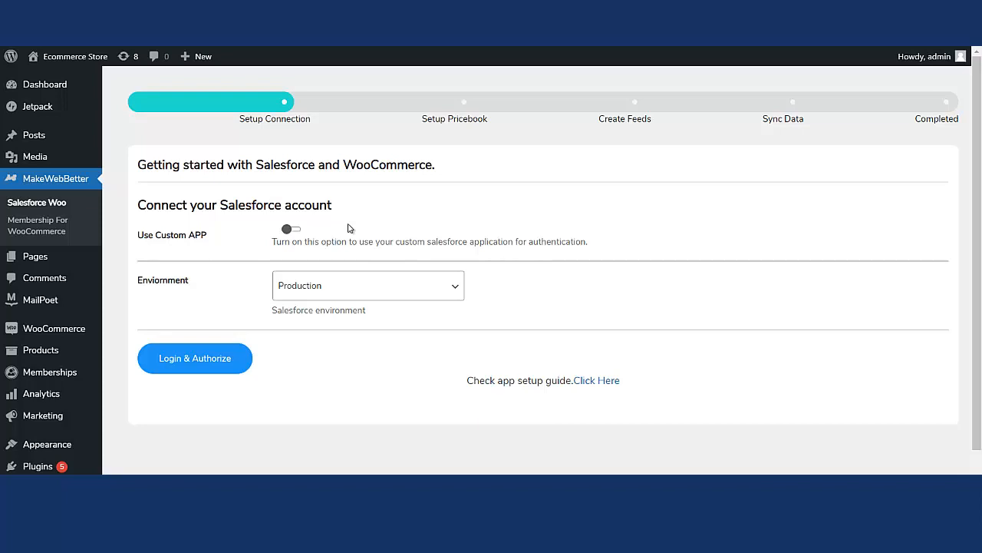
- Enable the custom app option for the Salesforce connection and choose Production as the environment
left_click(291, 229)
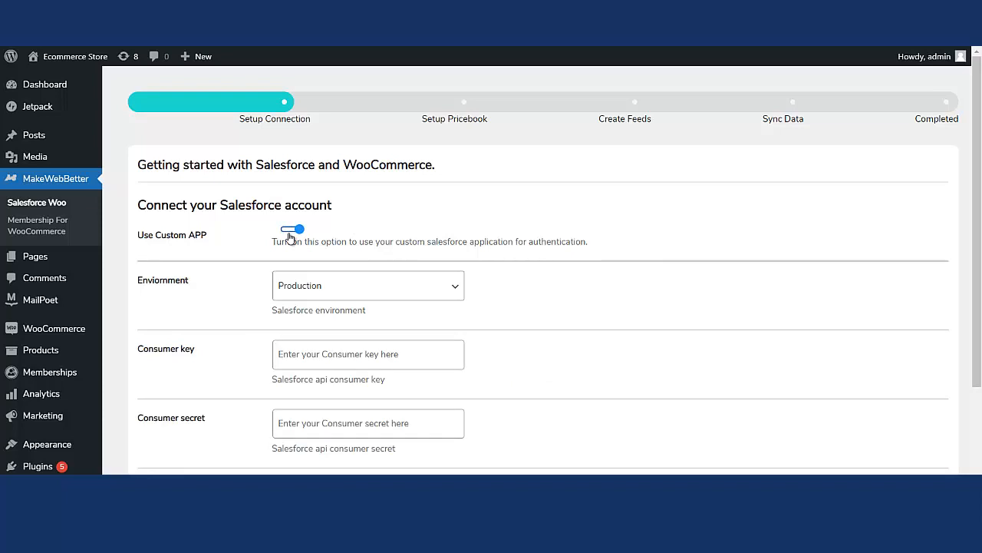
scroll(491, 307, "down", 3)
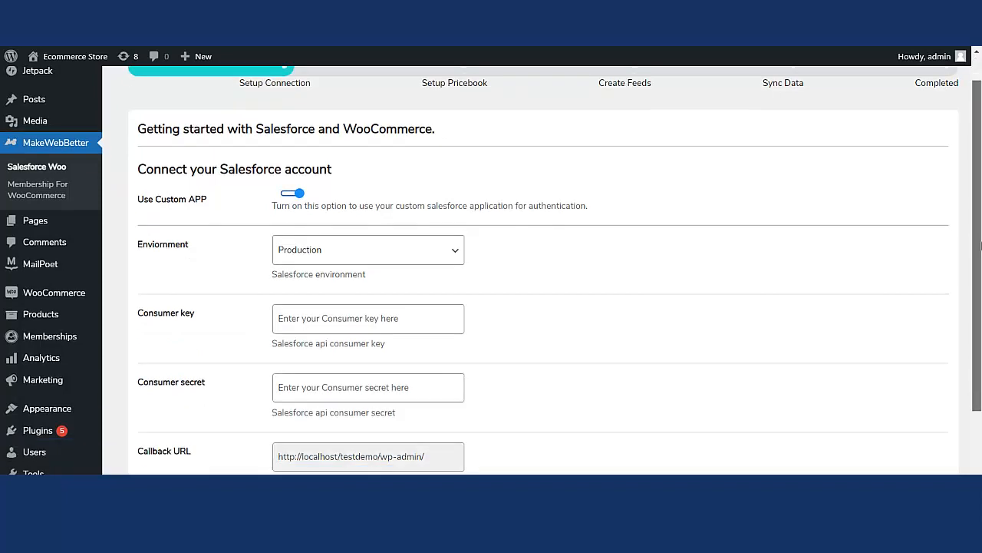
left_click(344, 170)
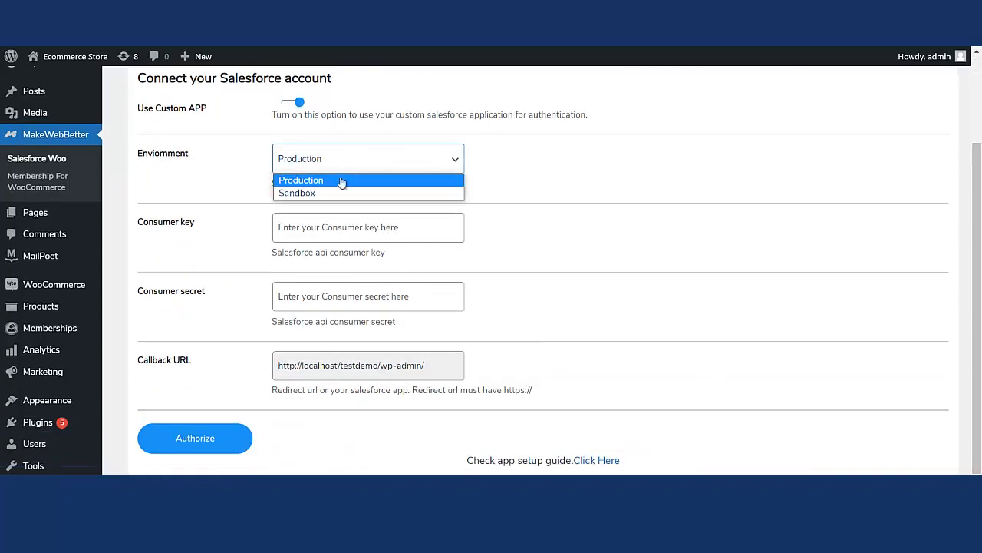
left_click(320, 178)
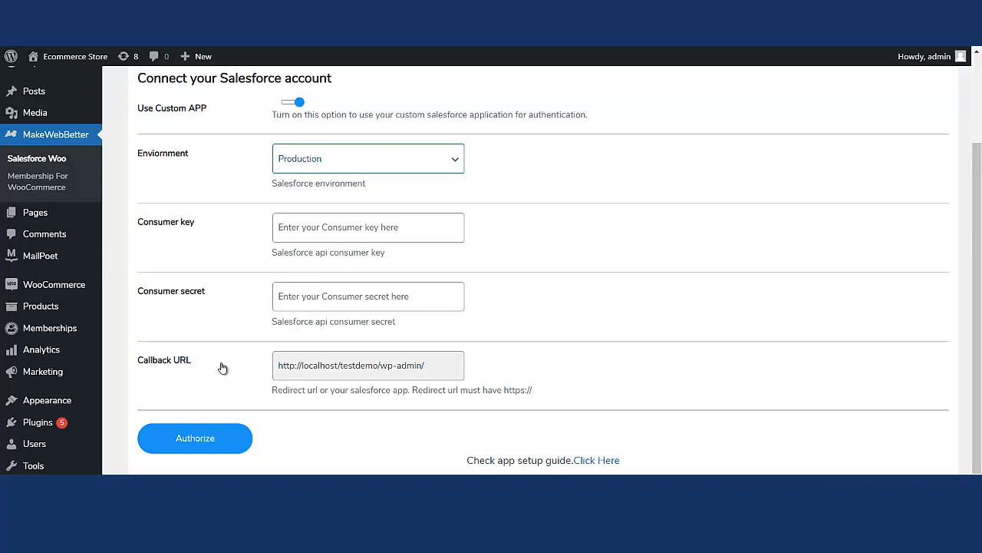
- Fill in the Salesforce API consumer key and consumer secret with the saved entries
left_click(328, 223)
left_click(329, 257)
left_click(321, 296)
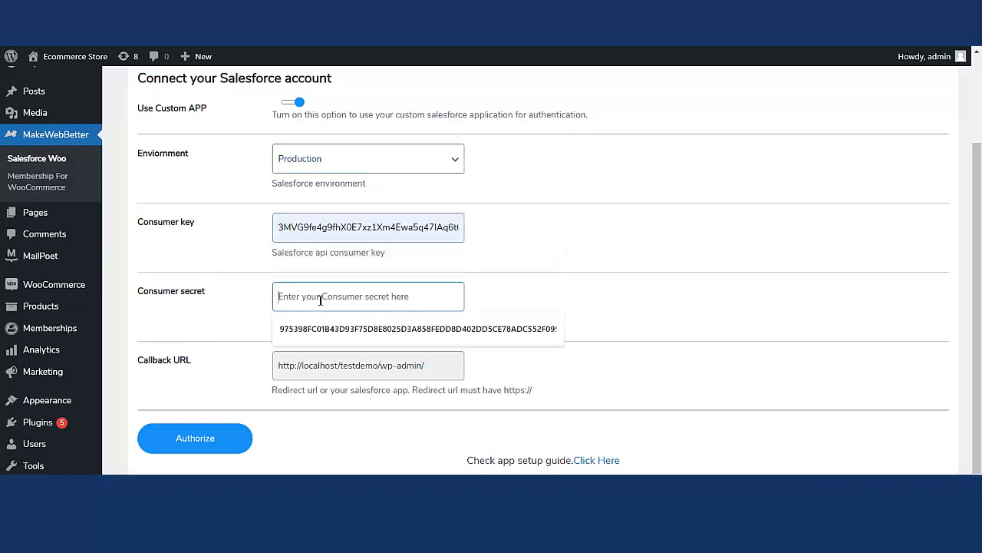
left_click(322, 341)
- Authorize the Salesforce connection and proceed to the pricebook setup
scroll(323, 342, "down", 1)
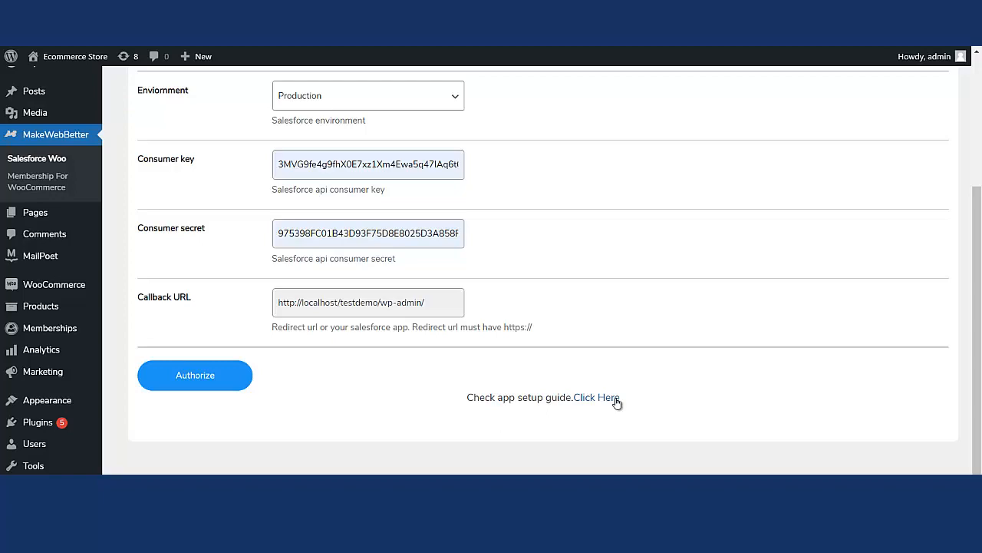
scroll(452, 289, "up", 3)
scroll(452, 291, "down", 3)
left_click(199, 377)
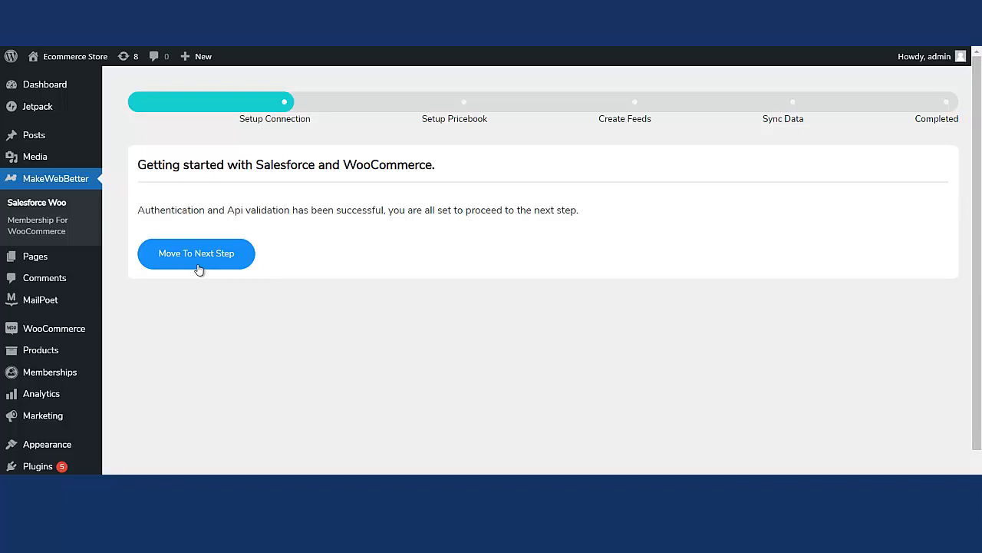
left_click(198, 265)
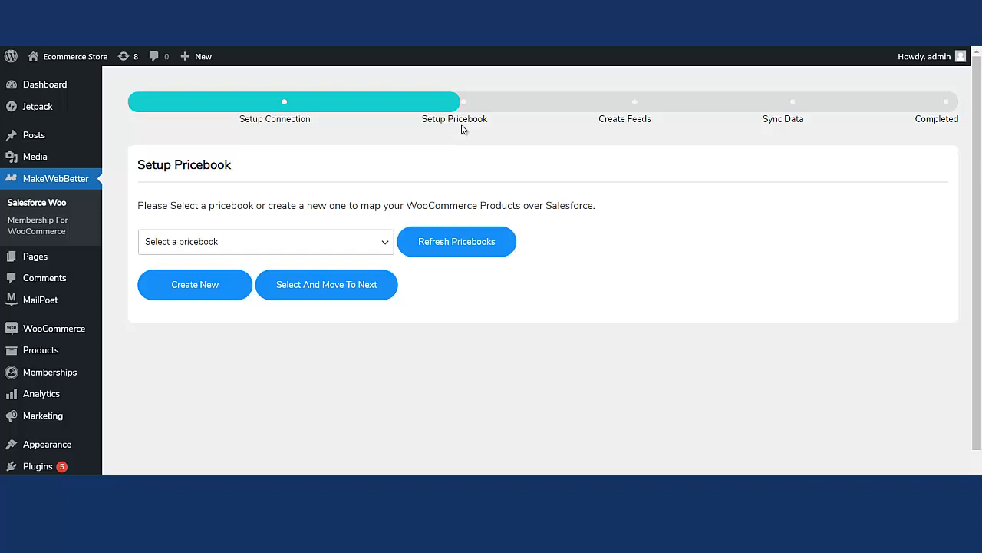
- Refresh the list of Salesforce pricebooks and select WooCommerce Store Pricebook
left_click(376, 244)
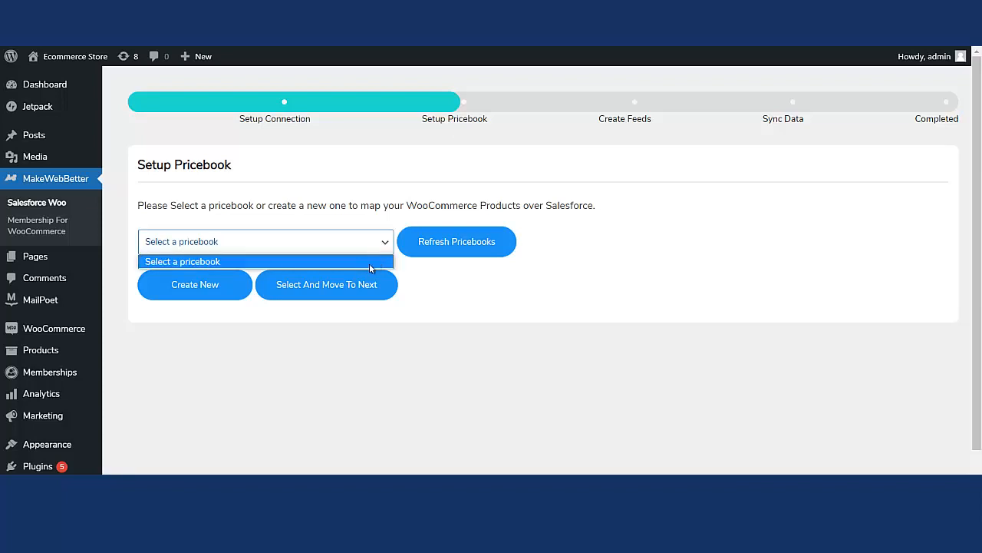
left_click(413, 270)
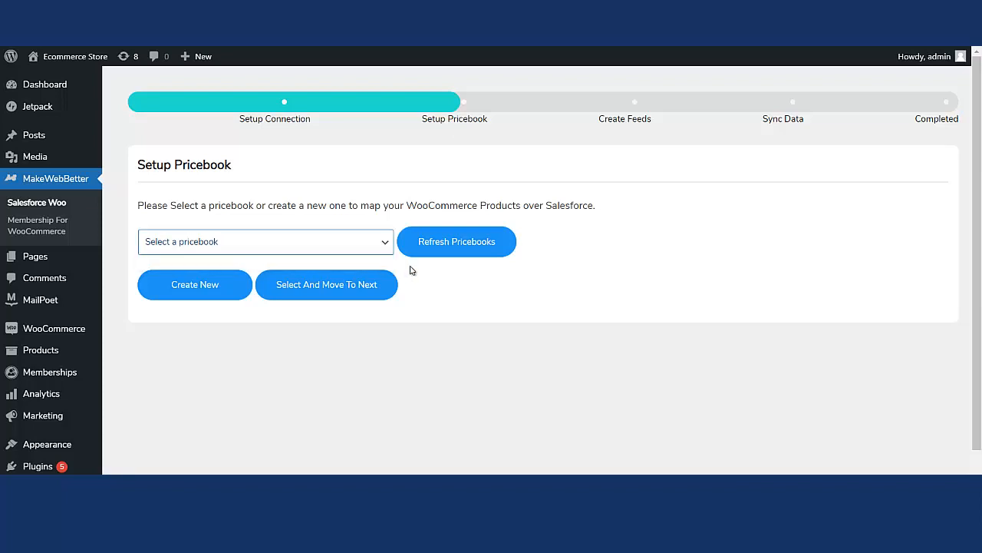
left_click(460, 246)
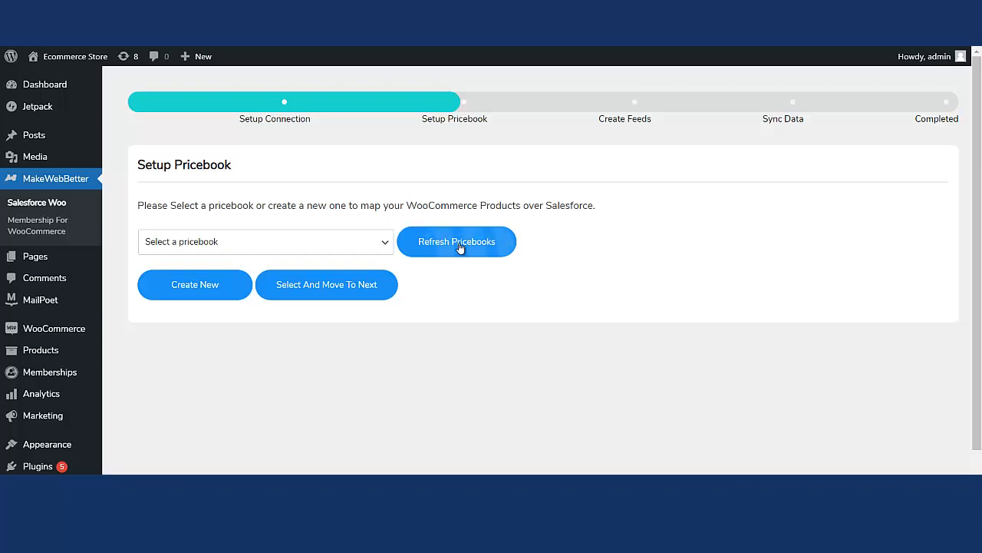
left_click(379, 242)
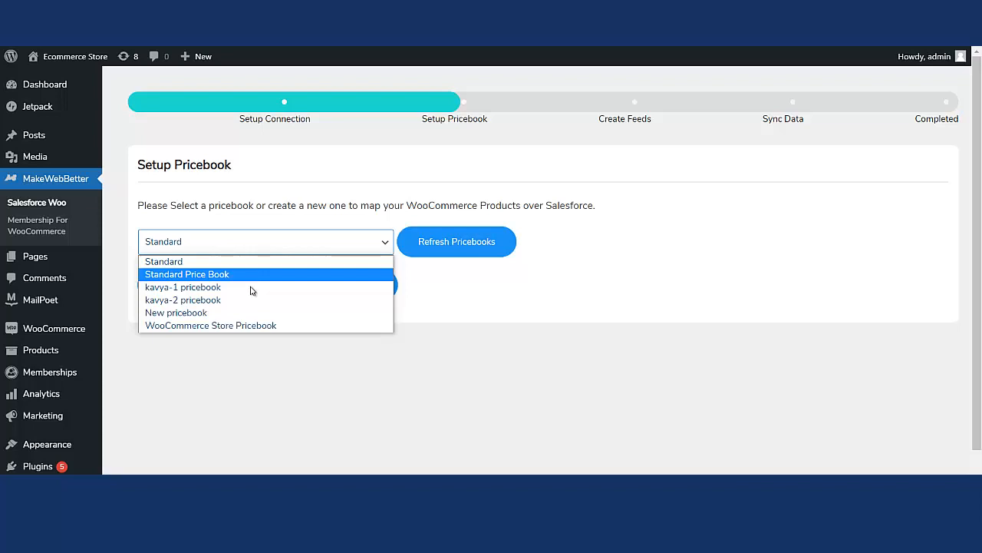
left_click(228, 329)
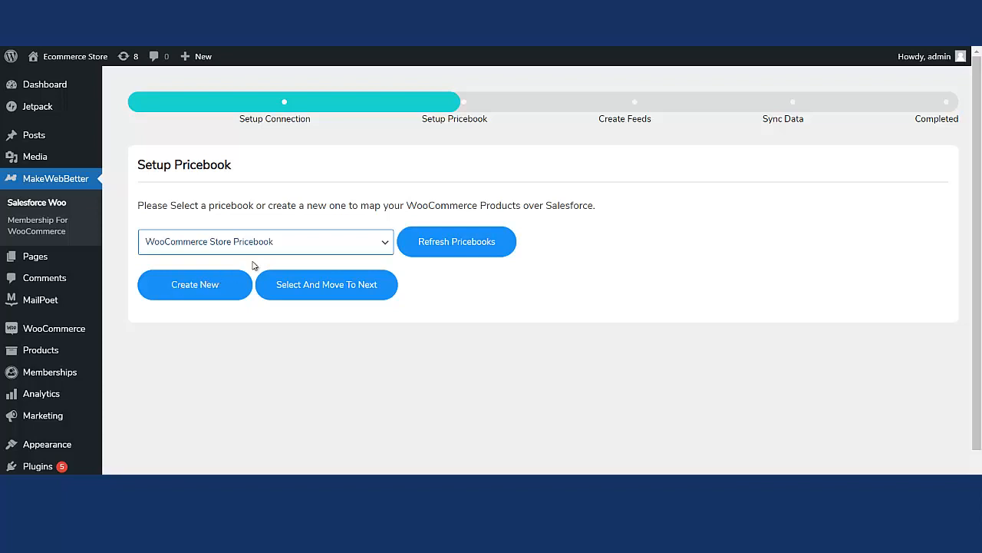
- Save the selected pricebook and proceed to the feed creation stage of the setup
left_click(280, 245)
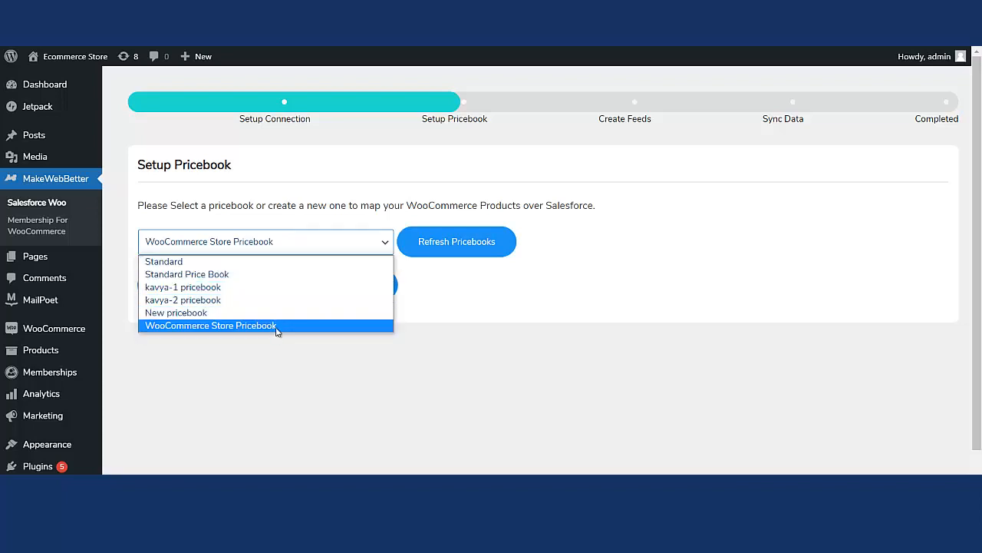
left_click(474, 306)
left_click(341, 290)
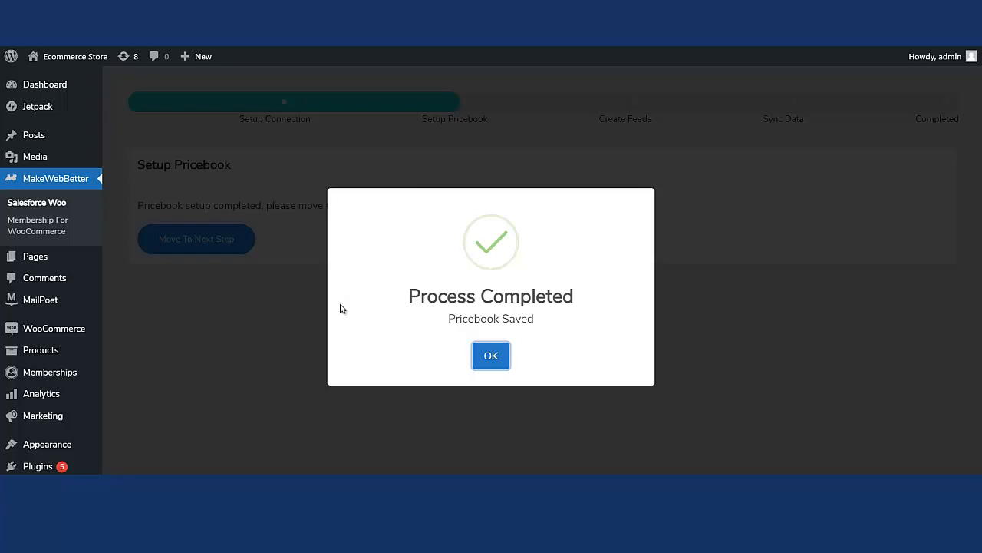
left_click(500, 357)
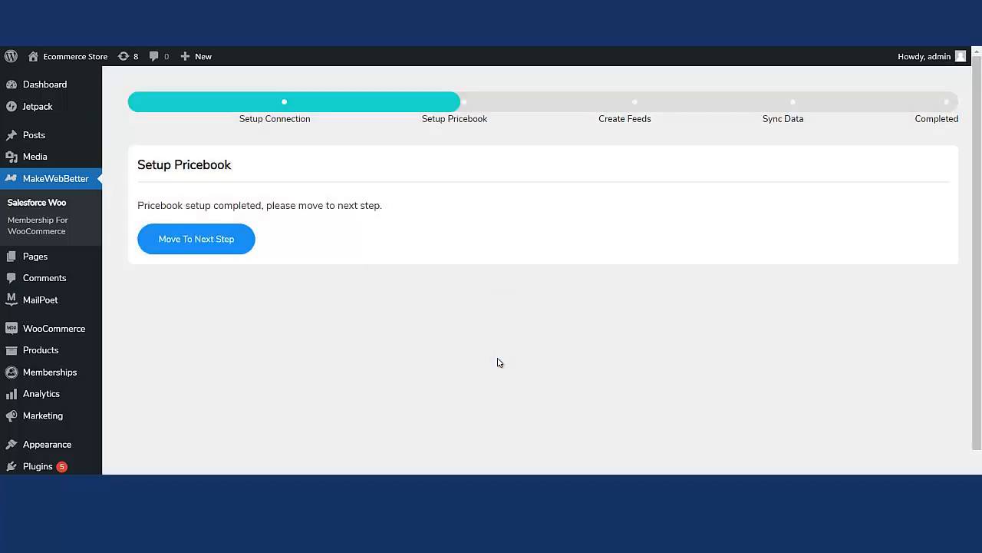
left_click(198, 241)
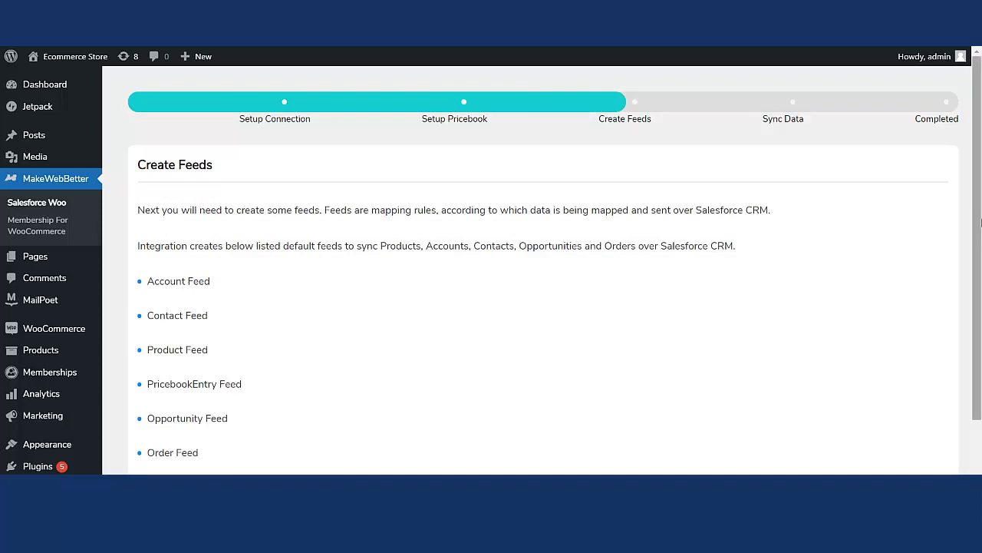
- Create the default Salesforce feeds and proceed to the data sync stage of the setup
scroll(979, 266, "down", 1)
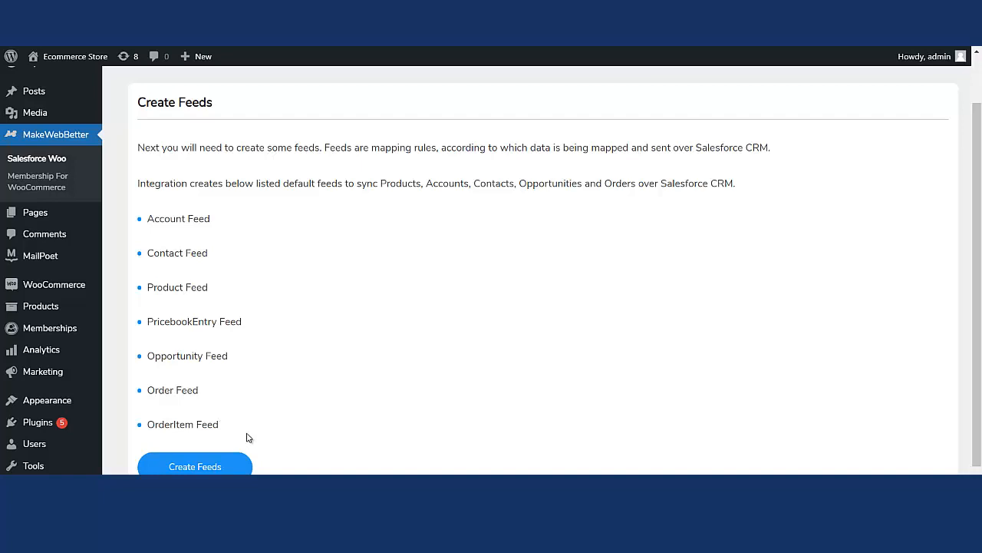
left_click(170, 468)
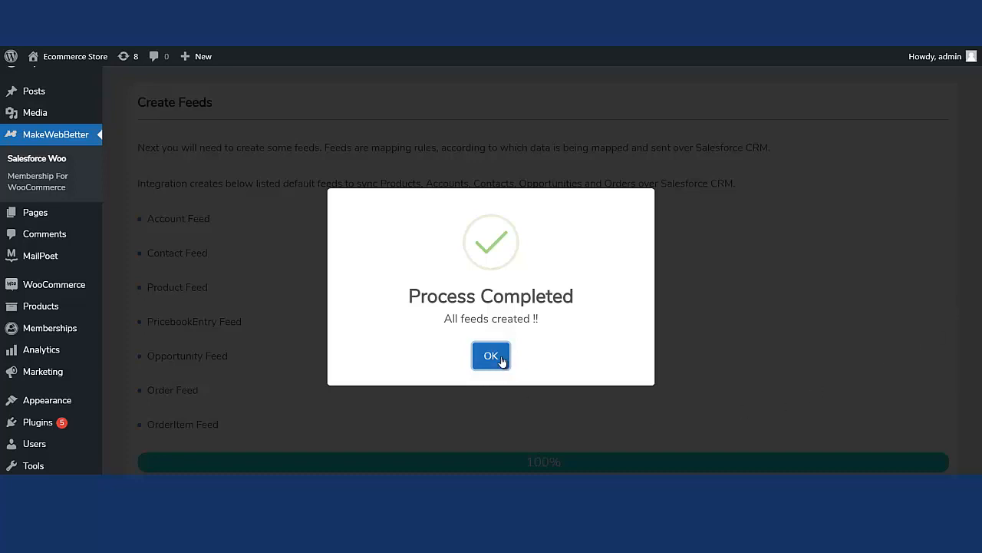
left_click(491, 356)
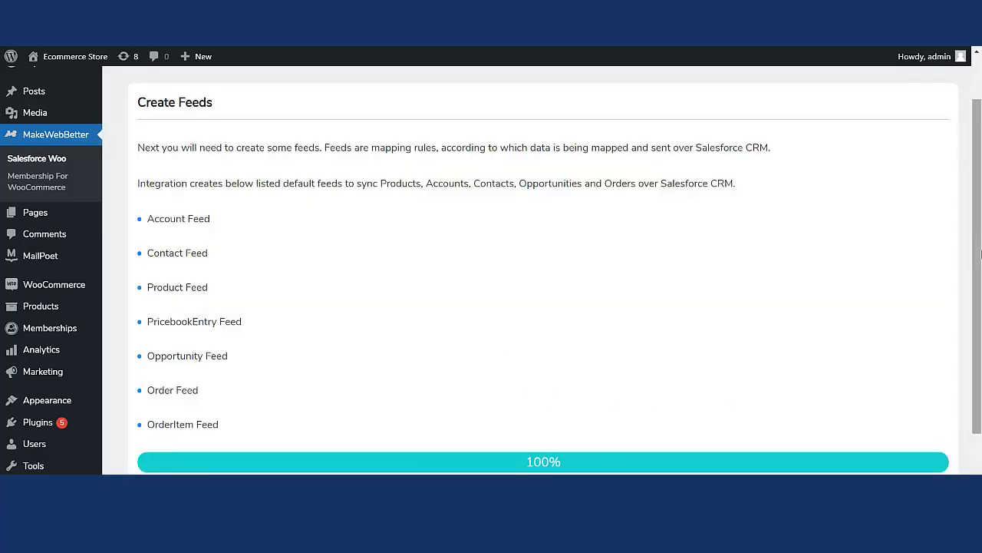
mouse_move(981, 254)
left_mouse_down()
mouse_move(981, 331)
mouse_move(981, 269)
left_mouse_up()
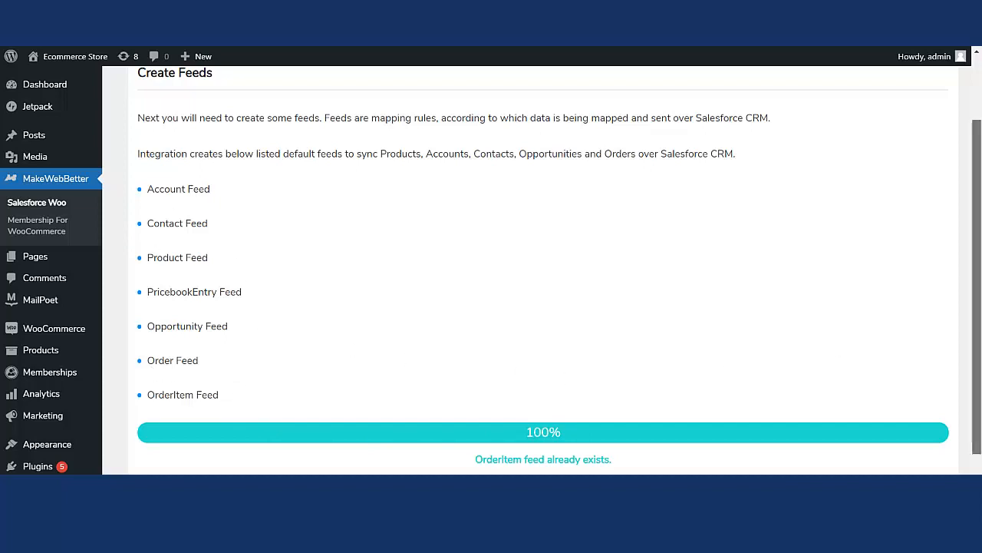
left_click_drag(981, 305, 981, 367)
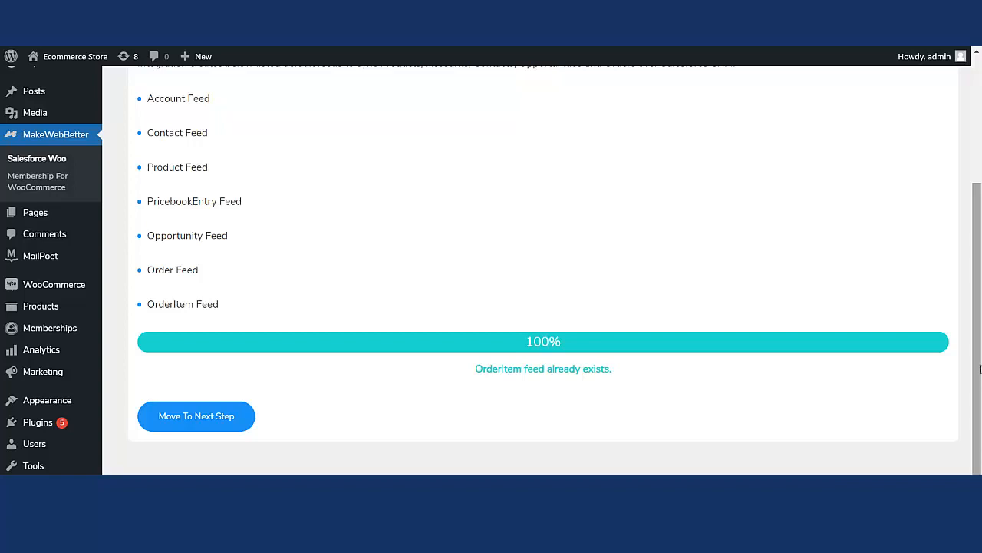
left_click(242, 426)
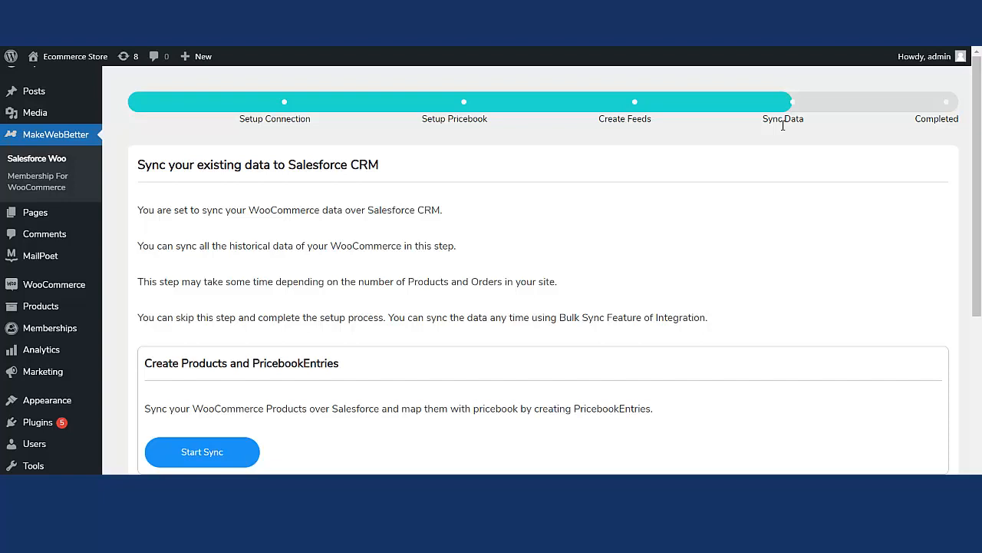
- Start the sync that creates the WooCommerce products and pricebook entries in Salesforce
scroll(881, 270, "down", 1)
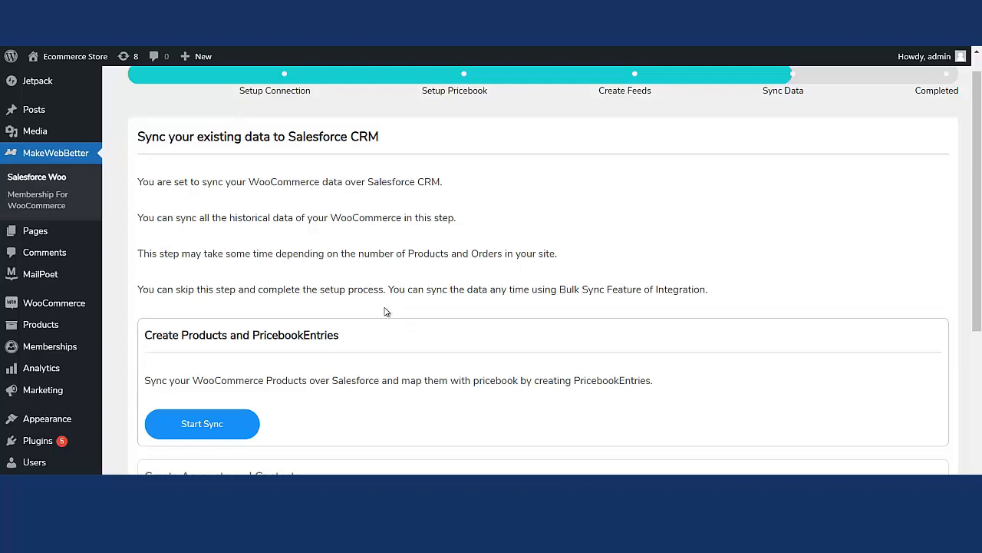
scroll(387, 311, "up", 1)
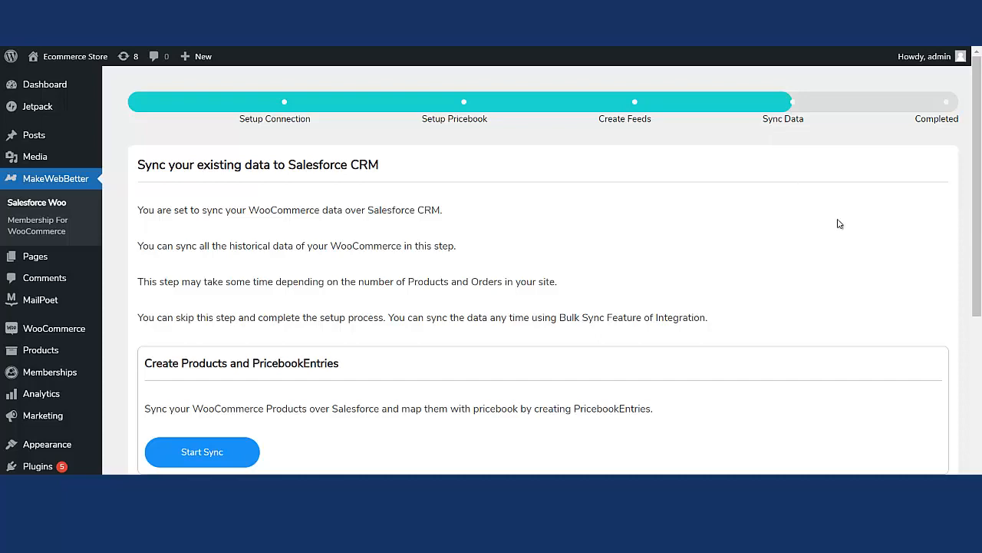
scroll(981, 283, "down", 2)
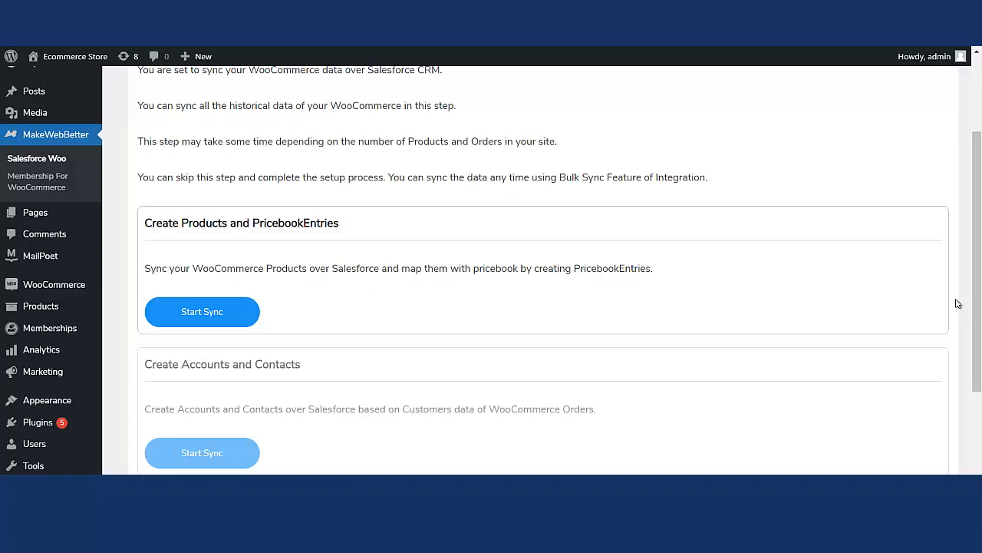
scroll(976, 296, "up", 2)
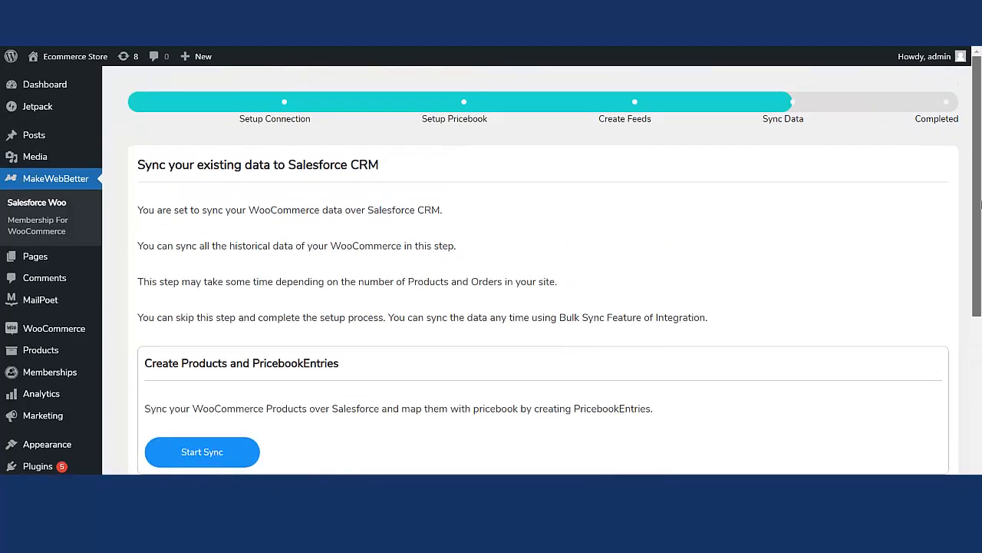
scroll(980, 284, "down", 4)
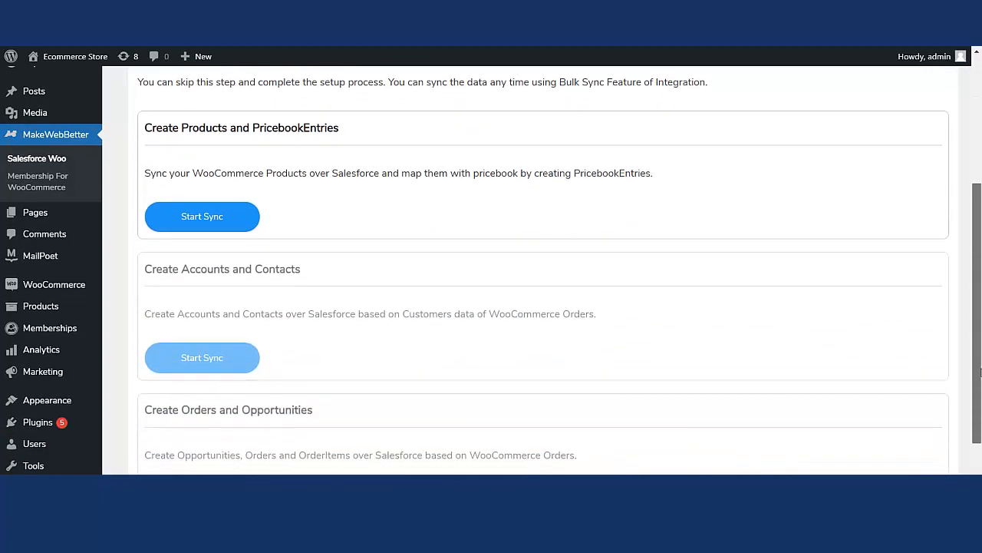
scroll(980, 310, "down", 1)
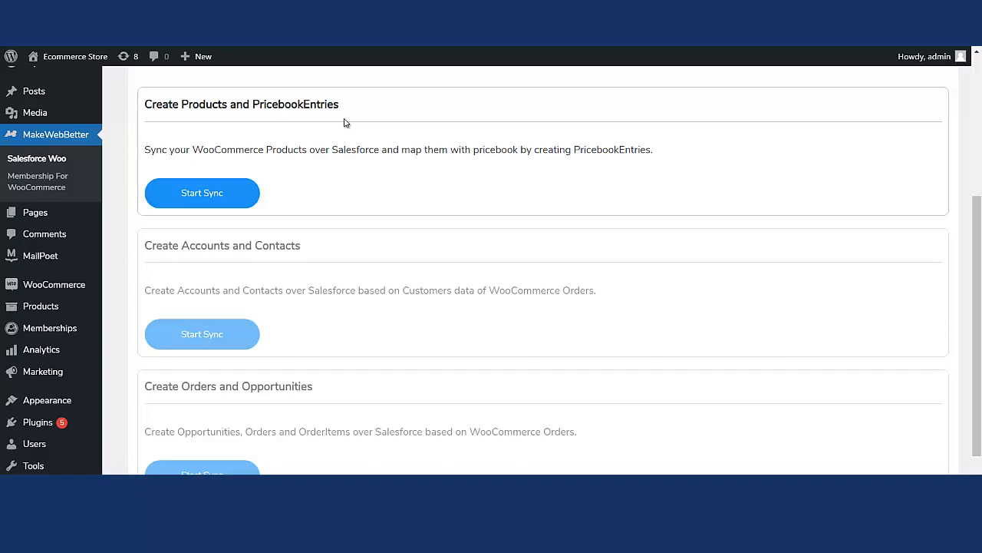
left_click(193, 194)
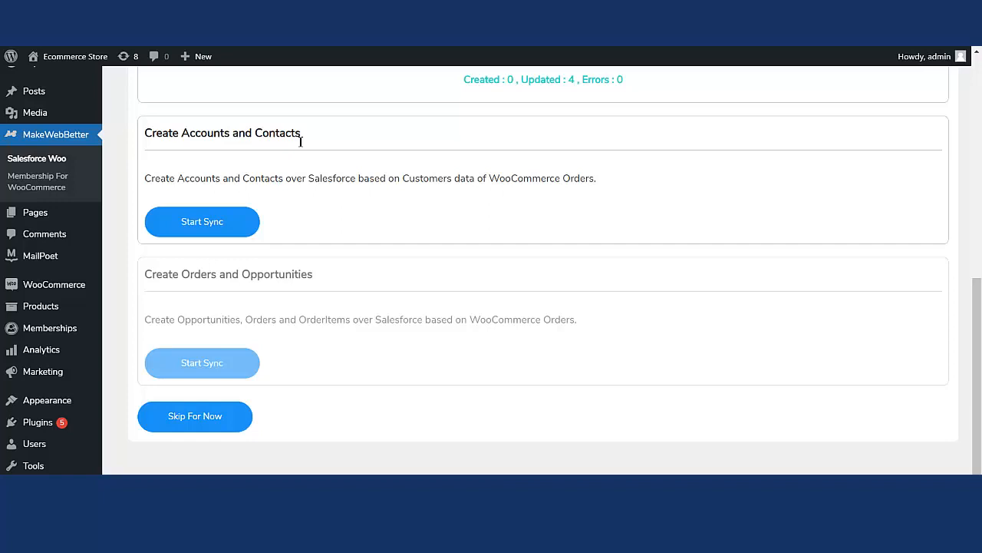
- Sync the accounts and contacts as well as the orders and opportunities to Salesforce, and dismiss the completion message
left_click(200, 224)
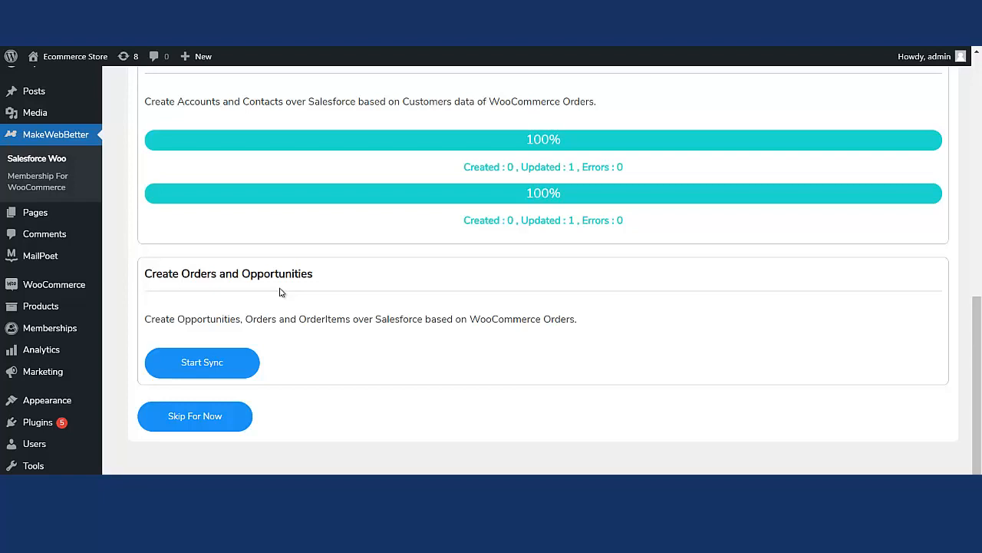
left_click(202, 363)
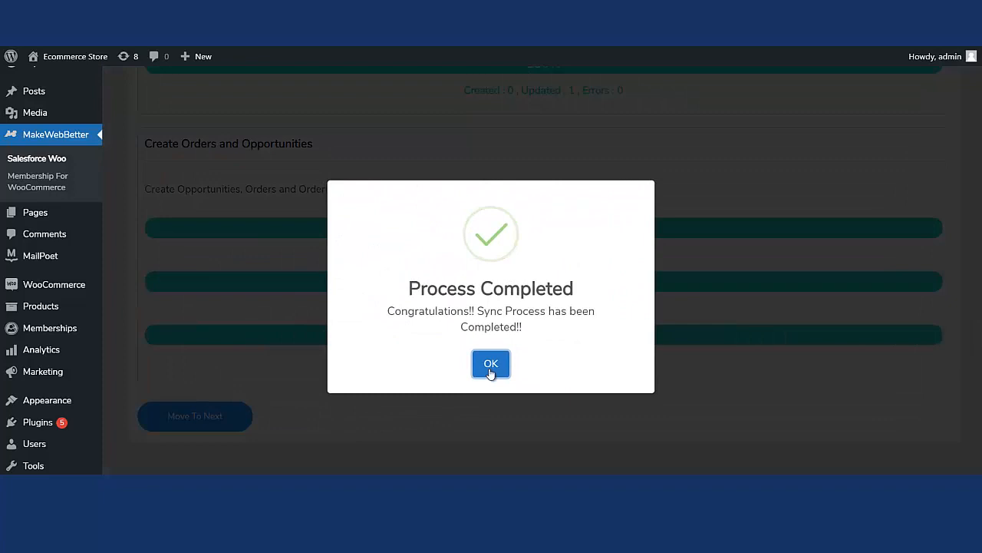
left_click(491, 364)
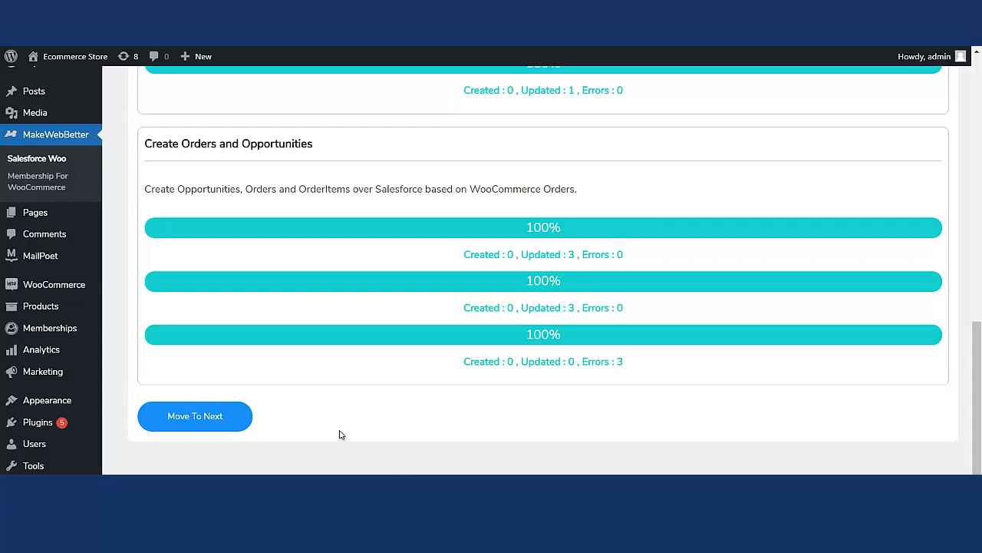
- Review the sync results, finish the data sync stage and open the integration dashboard
scroll(544, 268, "up", 5)
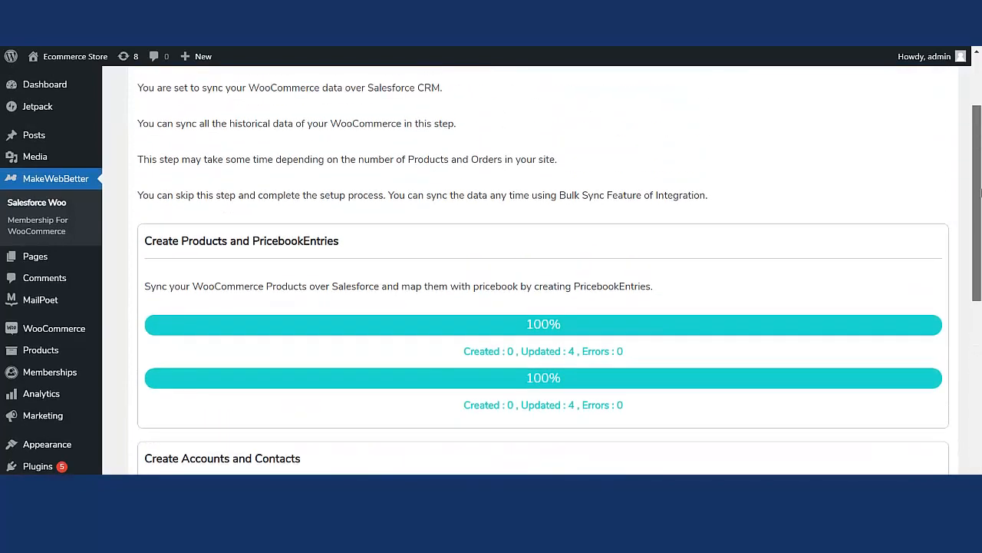
scroll(979, 346, "down", 3)
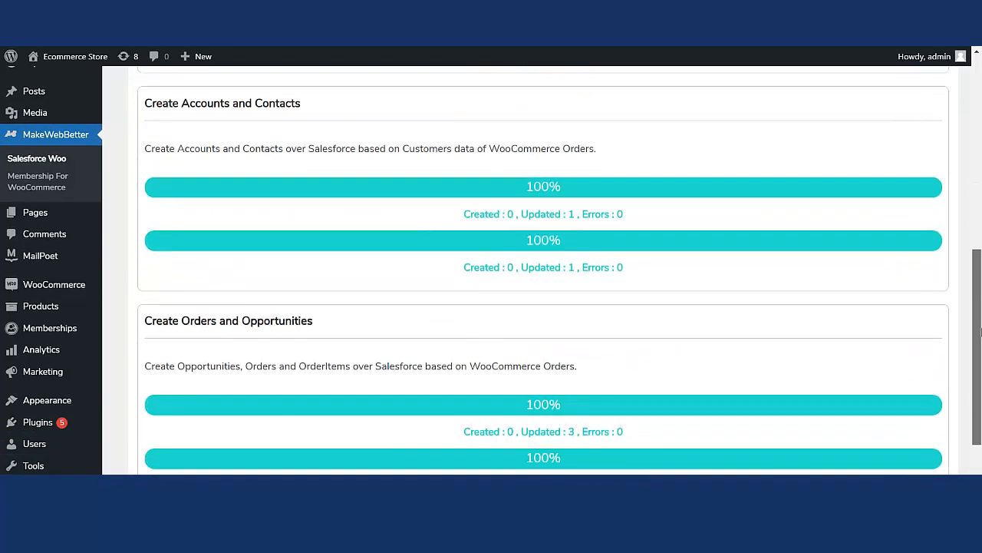
scroll(979, 347, "down", 2)
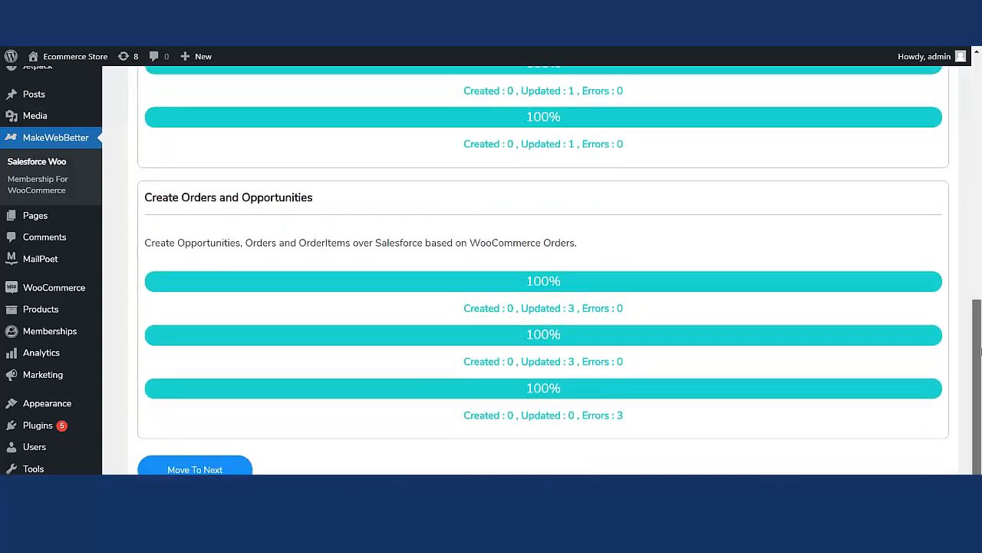
scroll(980, 331, "up", 5)
scroll(980, 331, "down", 3)
scroll(980, 331, "down", 3)
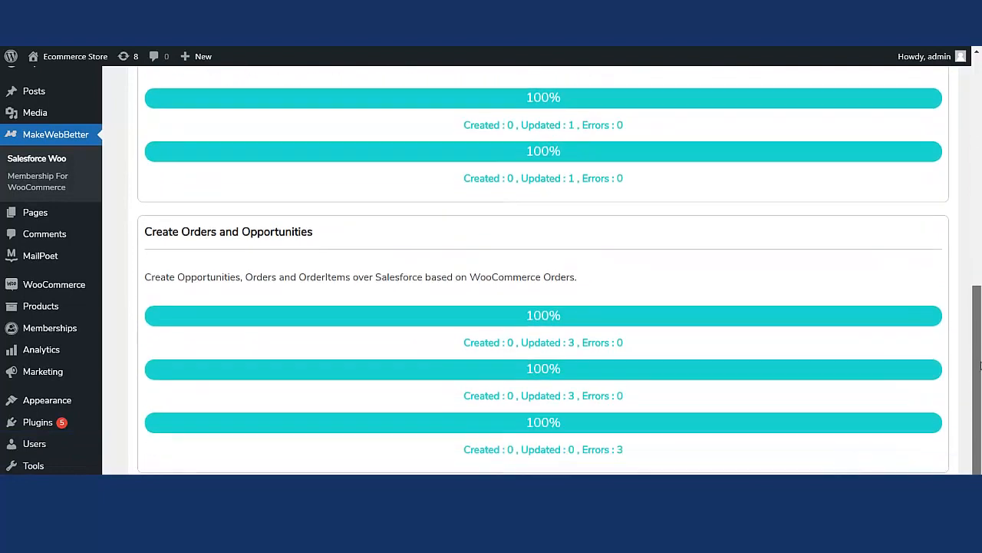
scroll(979, 390, "down", 1)
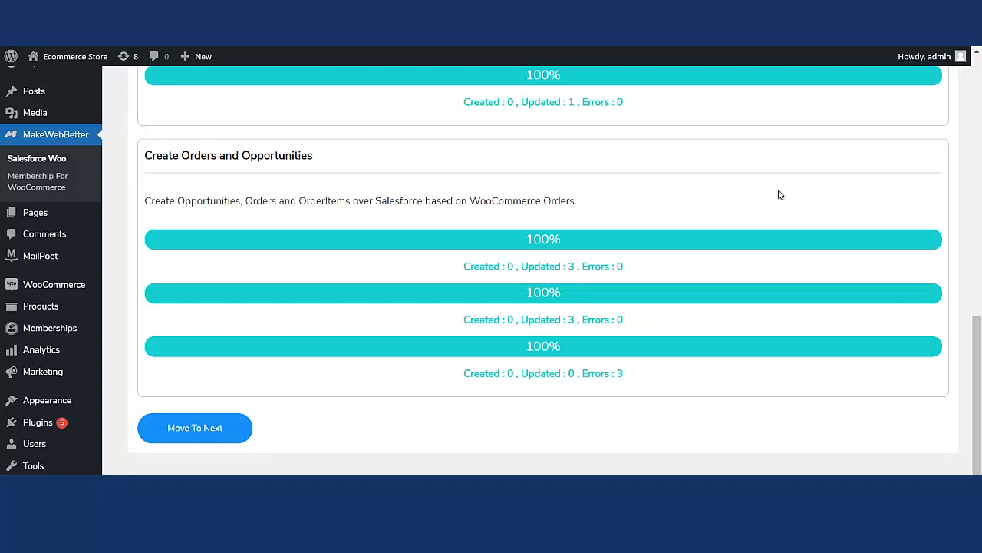
left_click(206, 437)
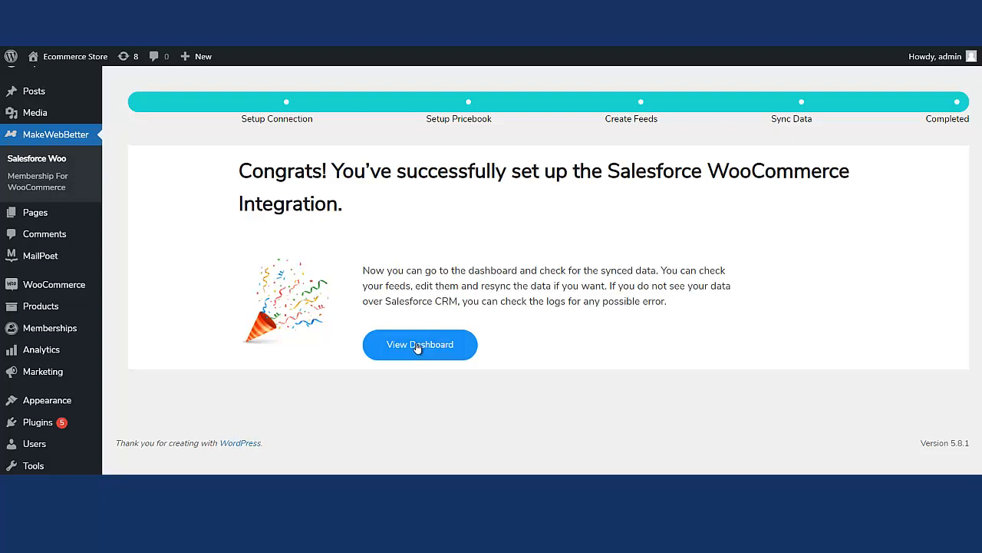
left_click(418, 346)
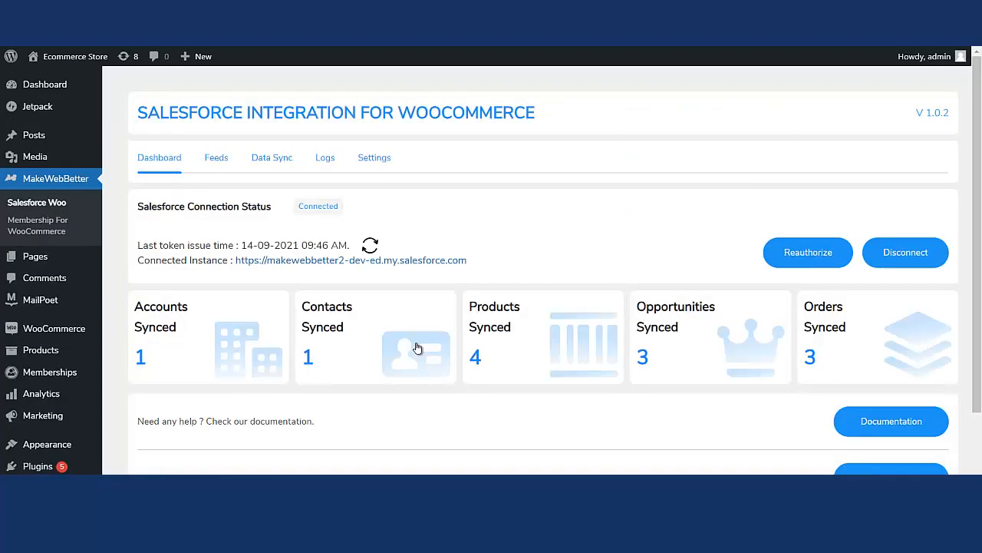
- Examine the dashboard's connection status, synced record counts, reauthorization options and help resources
left_click_drag(980, 266, 980, 347)
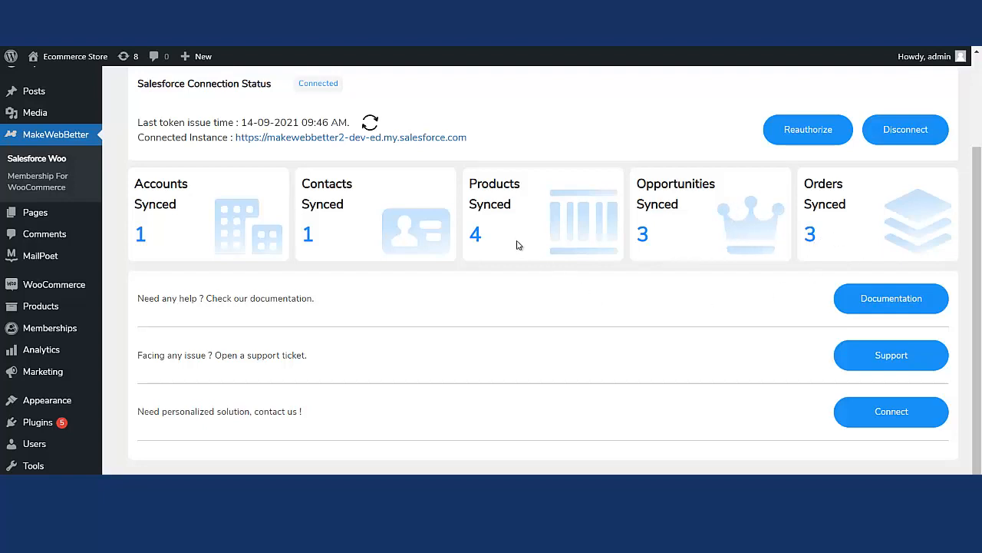
scroll(979, 301, "down", 1)
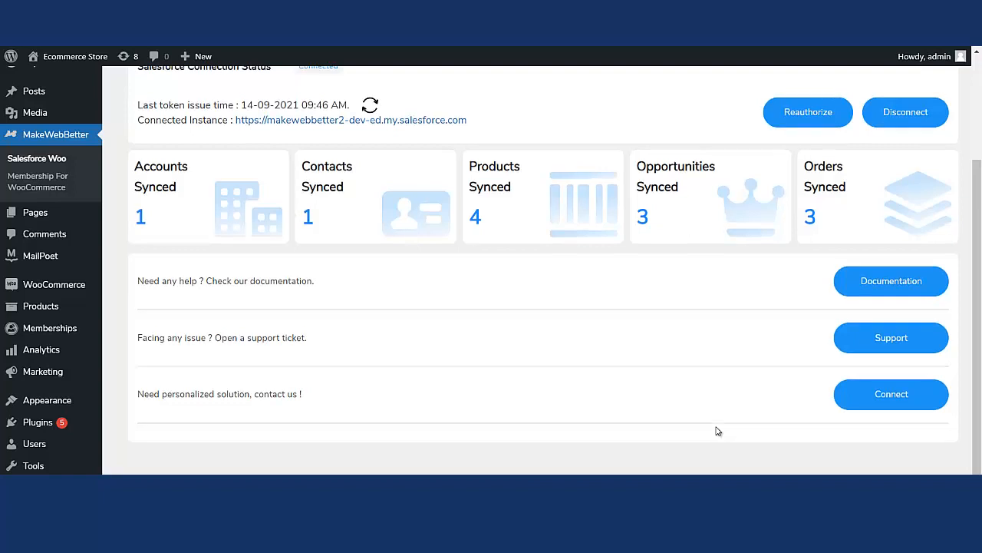
scroll(718, 431, "up", 3)
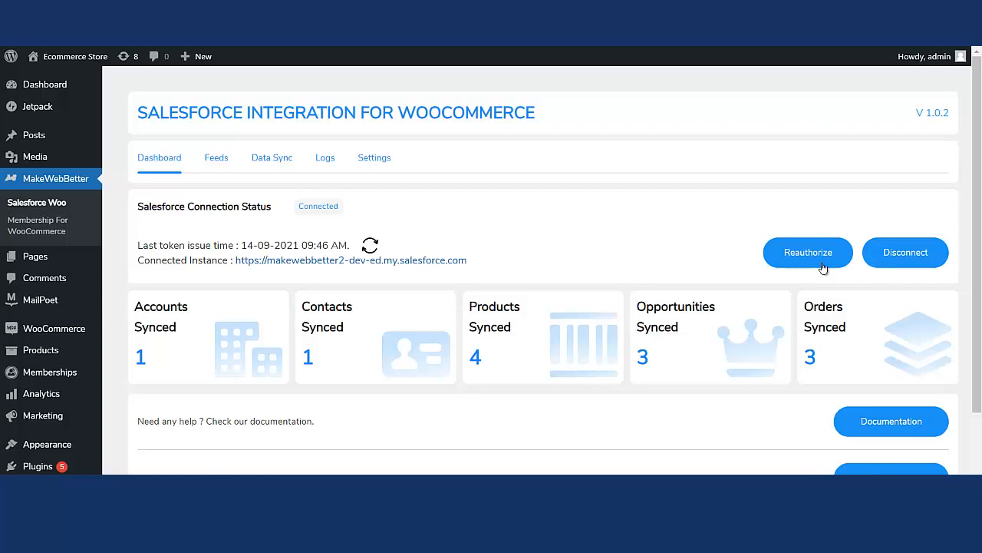
left_click_drag(980, 259, 980, 349)
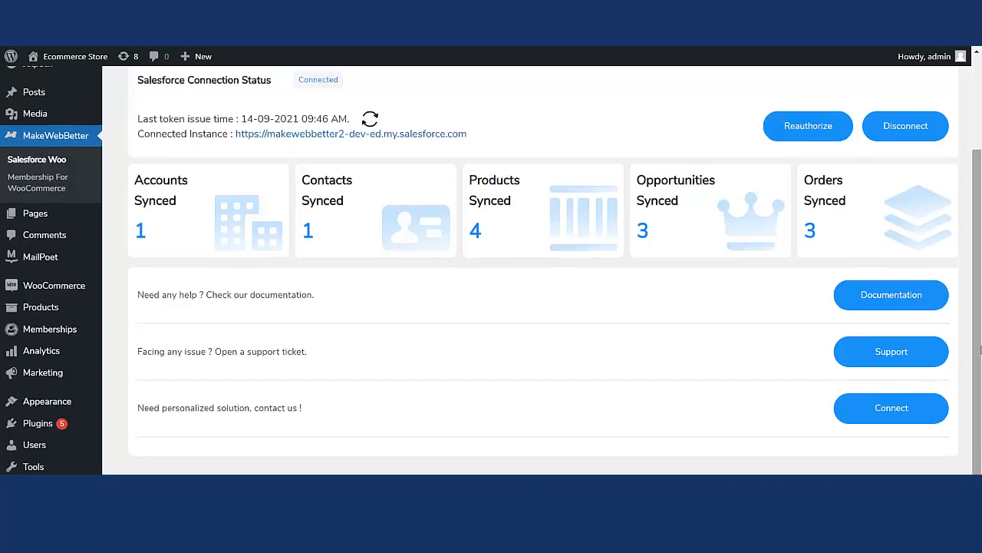
scroll(980, 349, "up", 3)
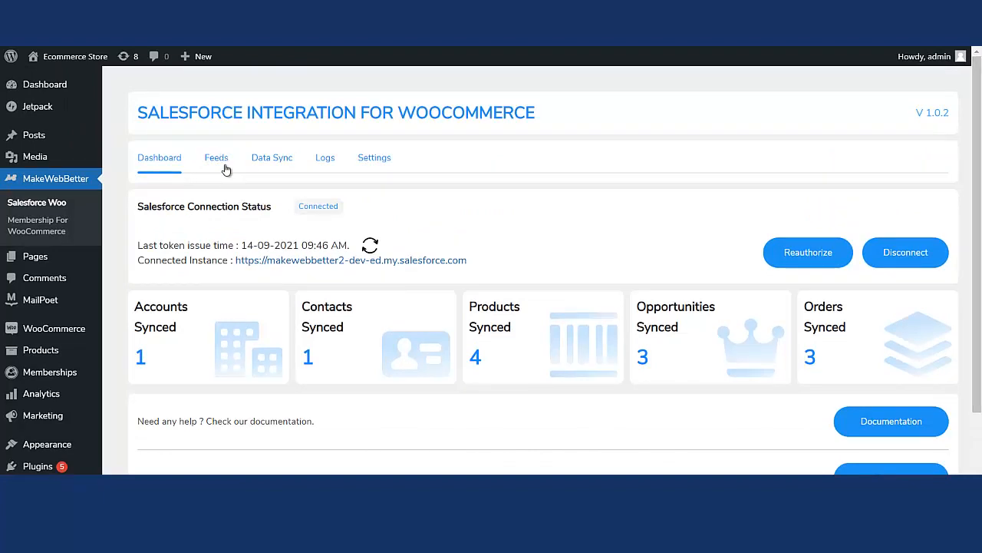
scroll(227, 230, "down", 3)
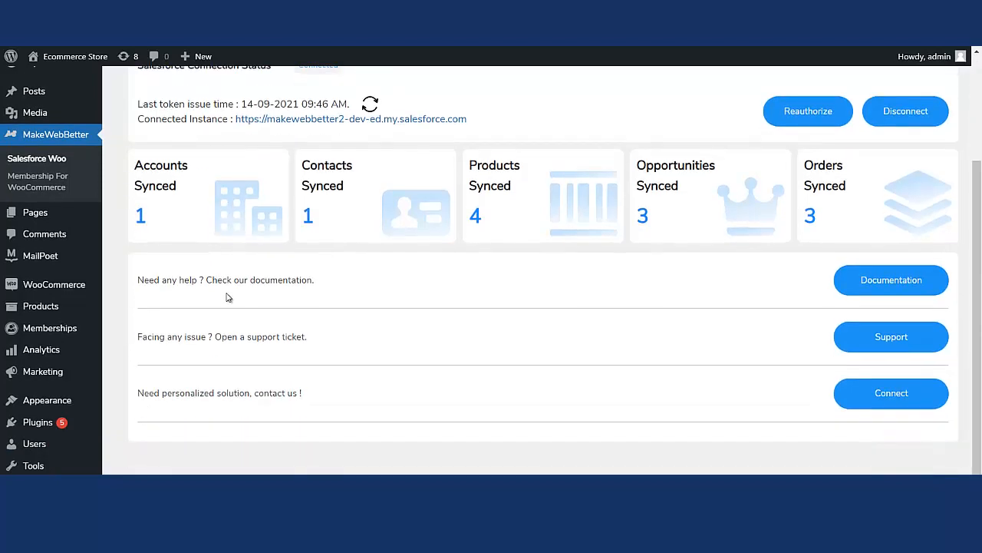
scroll(227, 298, "up", 2)
scroll(227, 298, "up", 1)
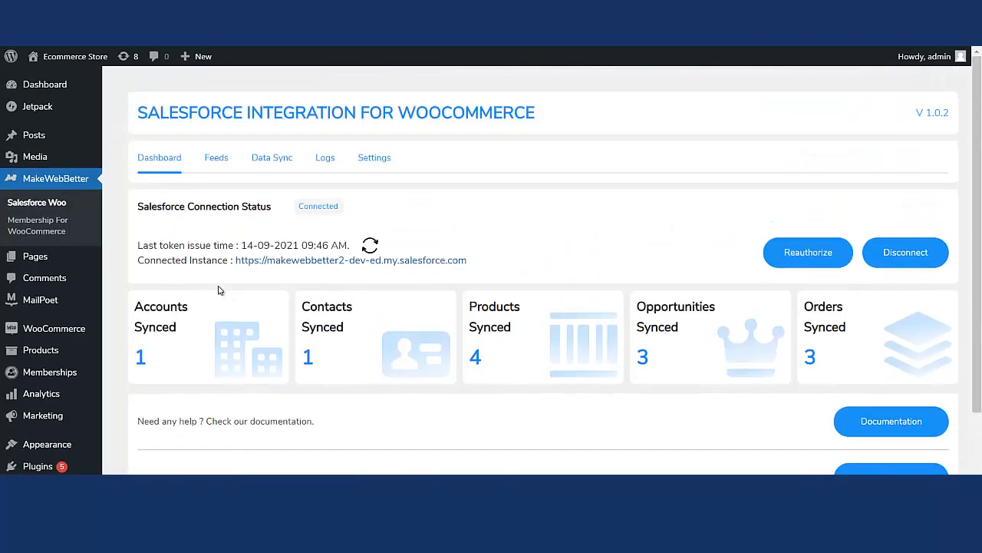
- Look through the list of Salesforce feeds and open the Opportunity Feed for editing
left_click(227, 163)
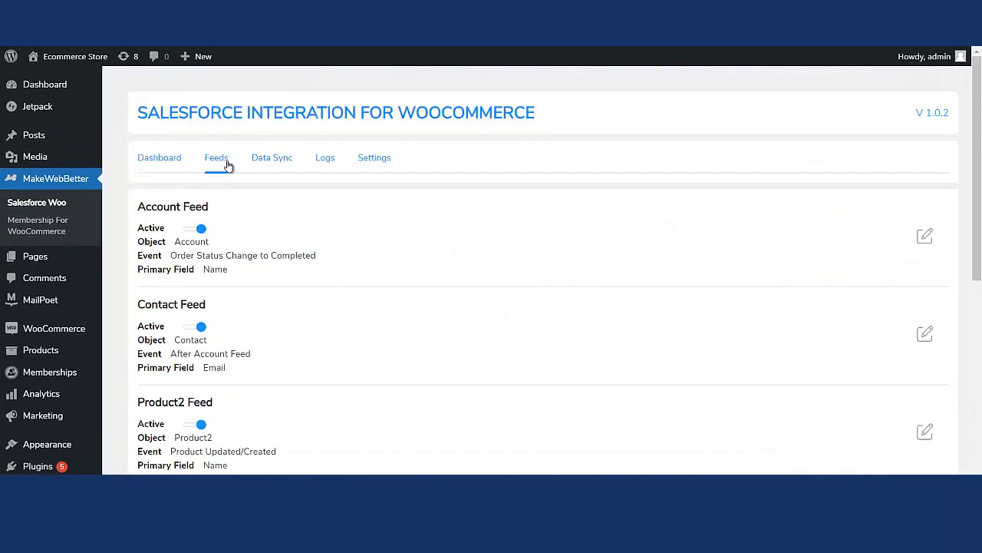
left_click_drag(980, 261, 980, 299)
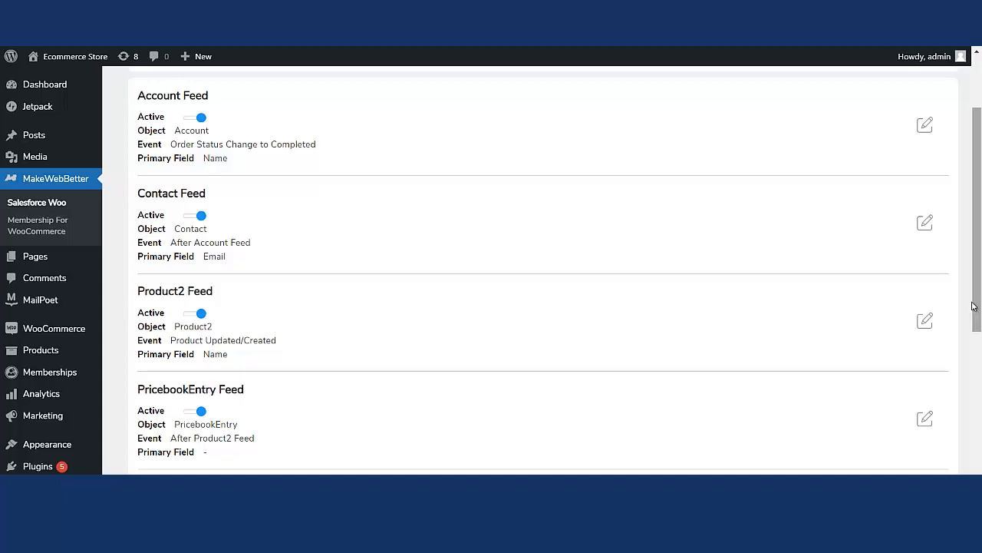
left_click_drag(973, 305, 980, 379)
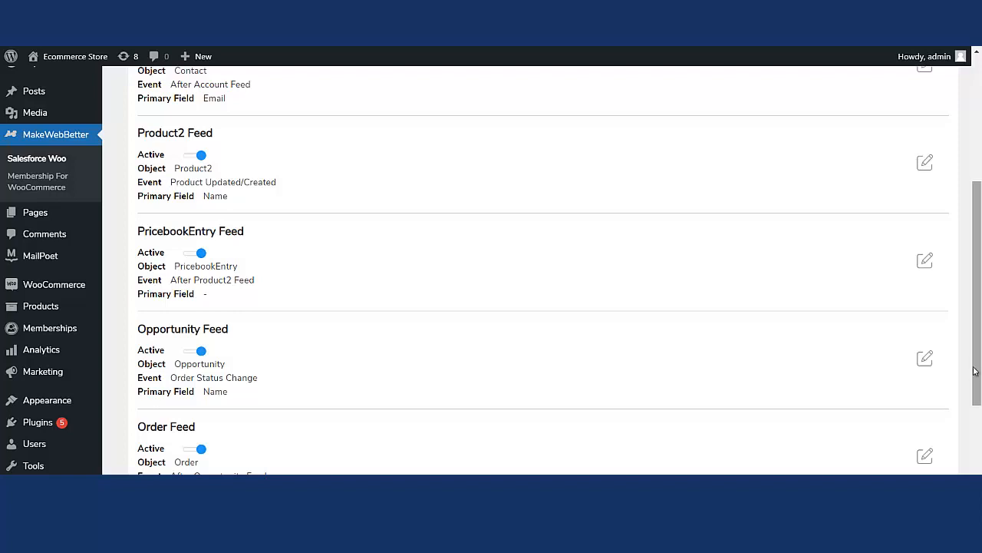
left_click_drag(274, 358, 403, 428)
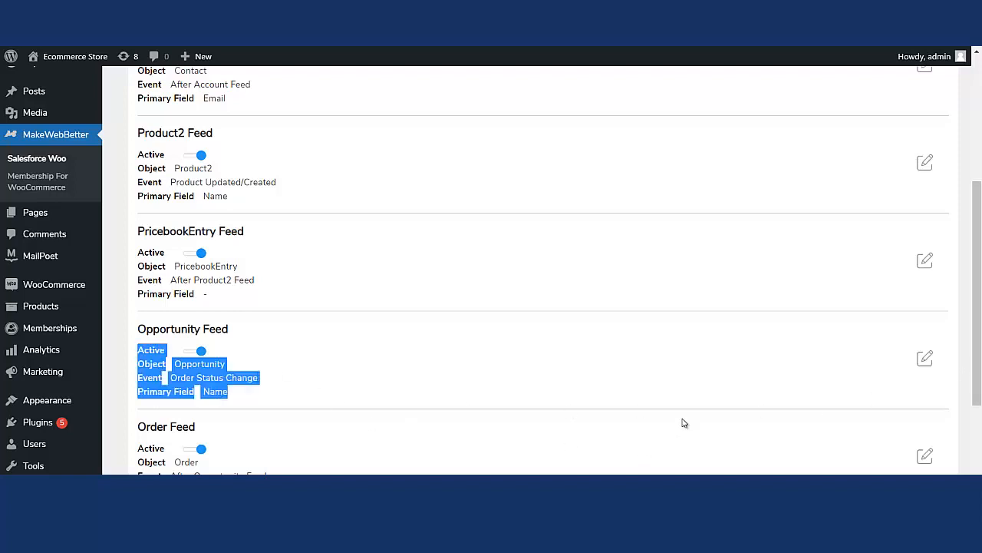
left_click(830, 397)
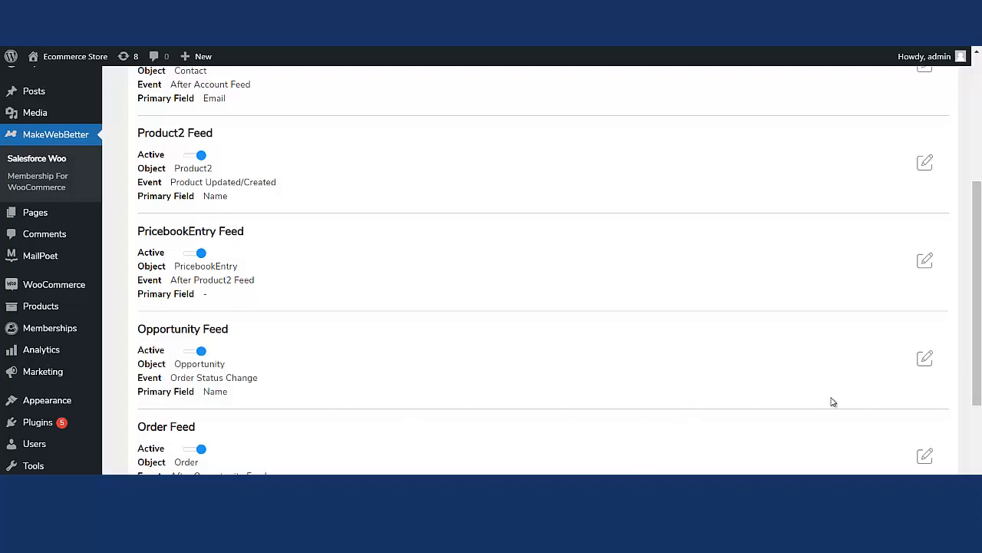
left_click(924, 361)
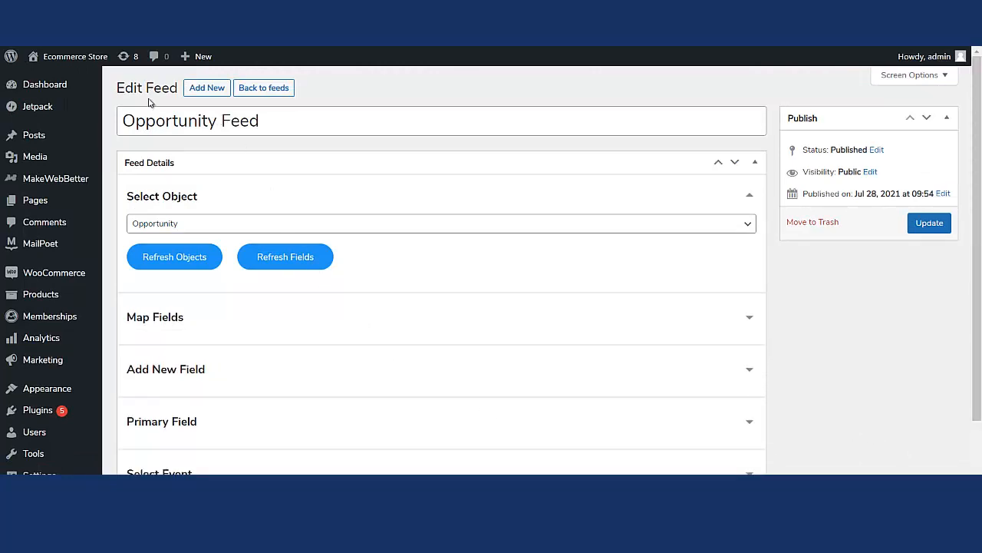
- Check the Opportunity Feed's title and the Salesforce objects it can use, keep Opportunity selected, and collapse the object section
left_click(216, 128)
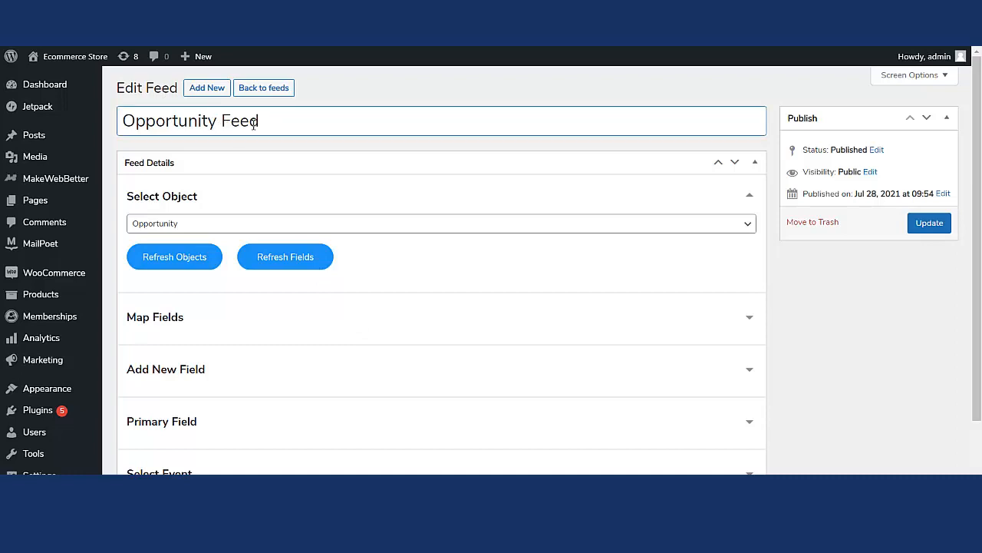
left_click(194, 224)
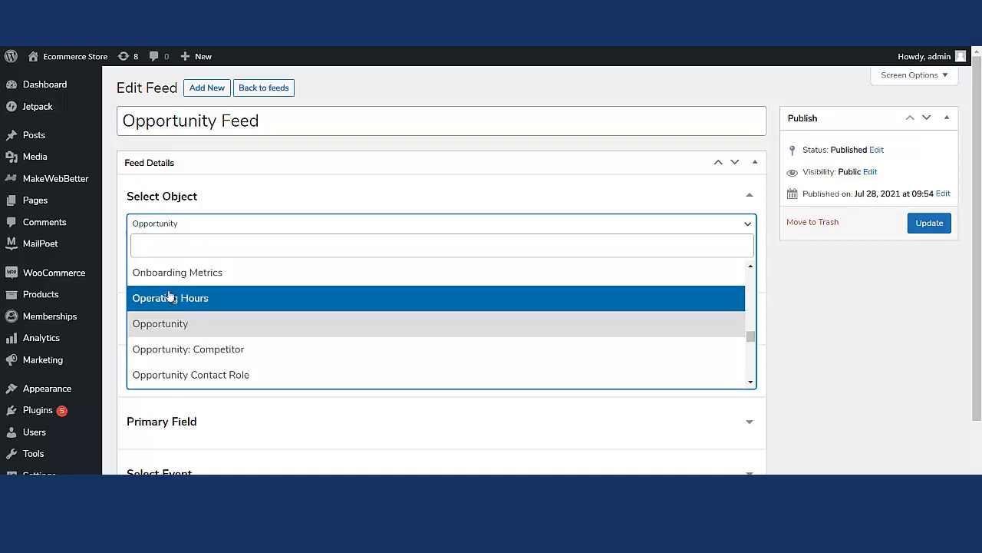
left_click(283, 197)
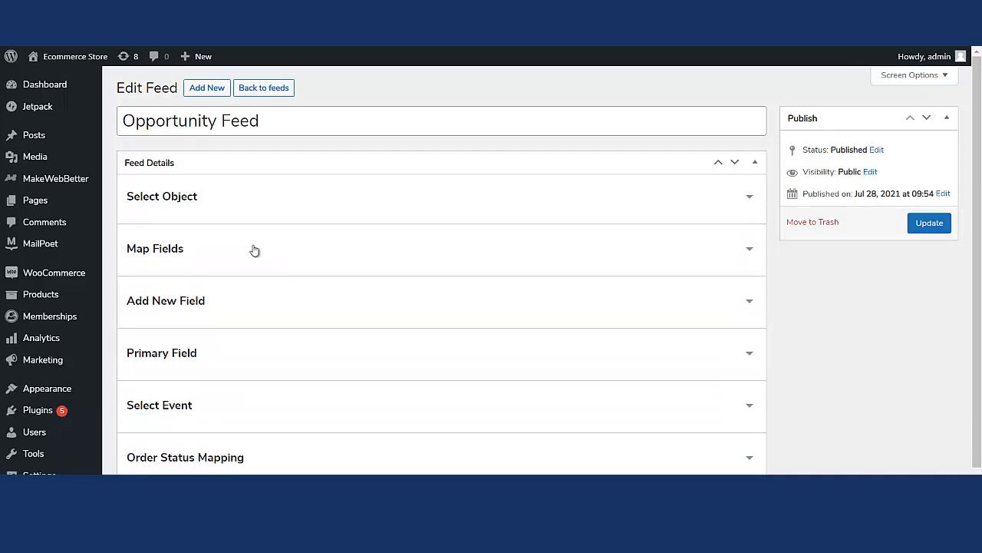
- Review the Opportunity Feed's field mappings for Account ID, Name, Description and Stage, and collapse the mapping section
left_click(254, 251)
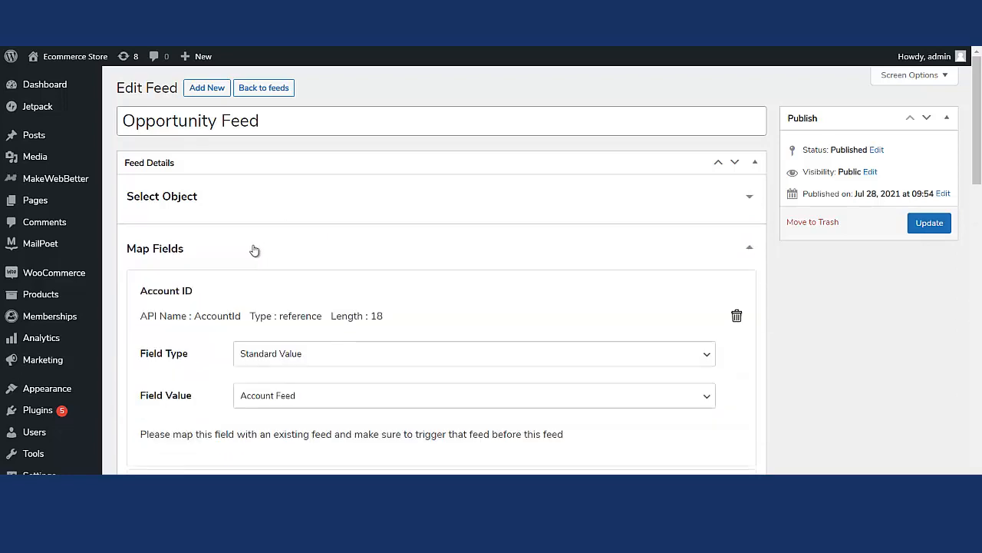
scroll(254, 251, "down", 1)
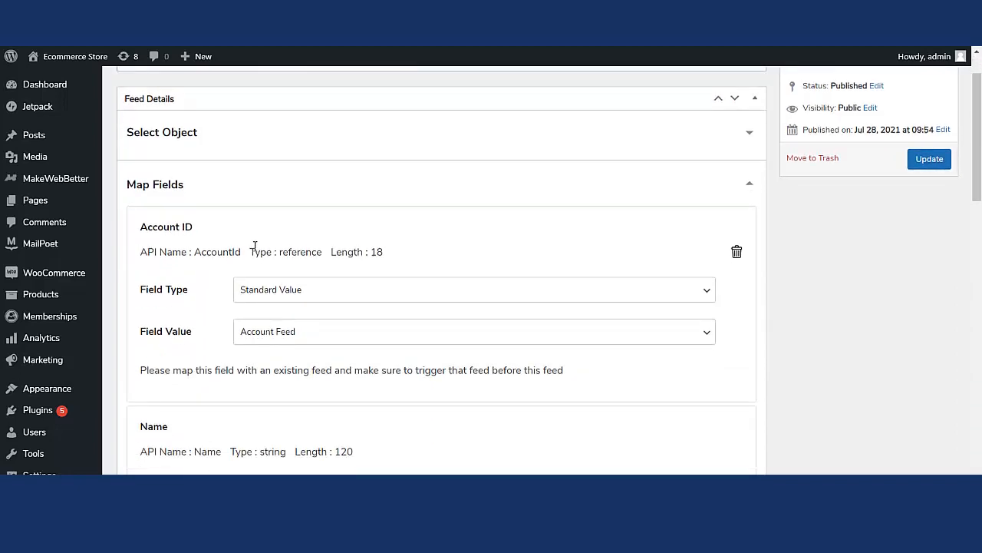
scroll(254, 247, "down", 4)
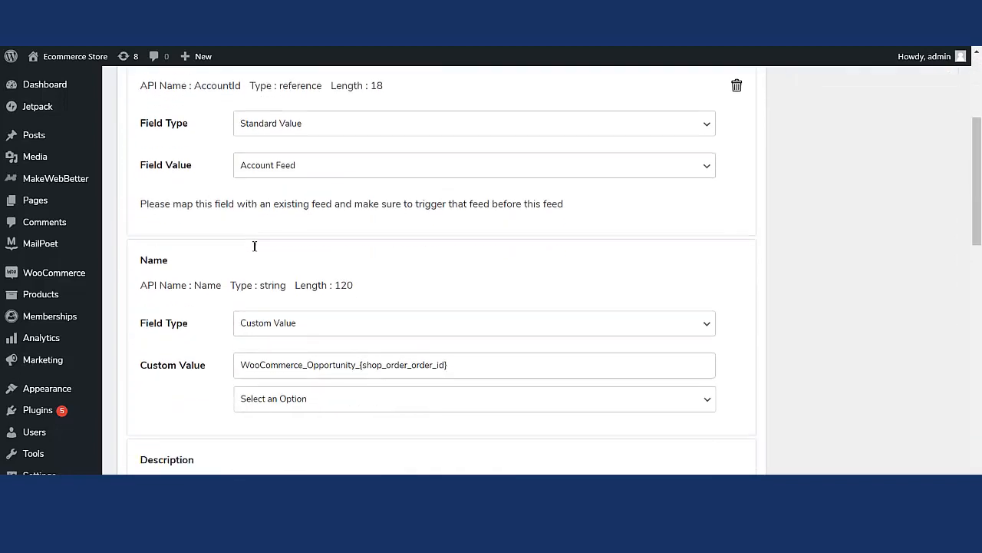
scroll(253, 249, "down", 3)
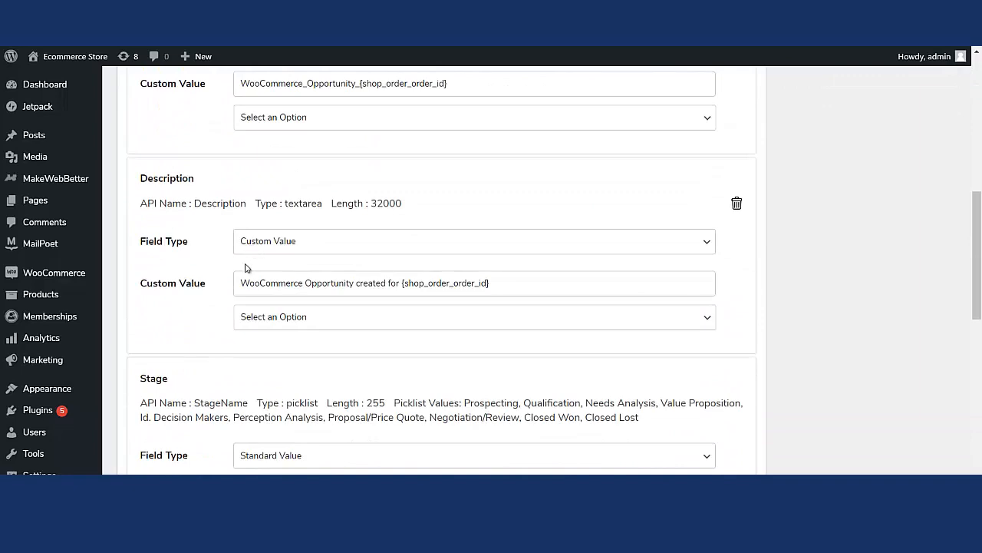
scroll(239, 284, "down", 2)
scroll(246, 284, "up", 8)
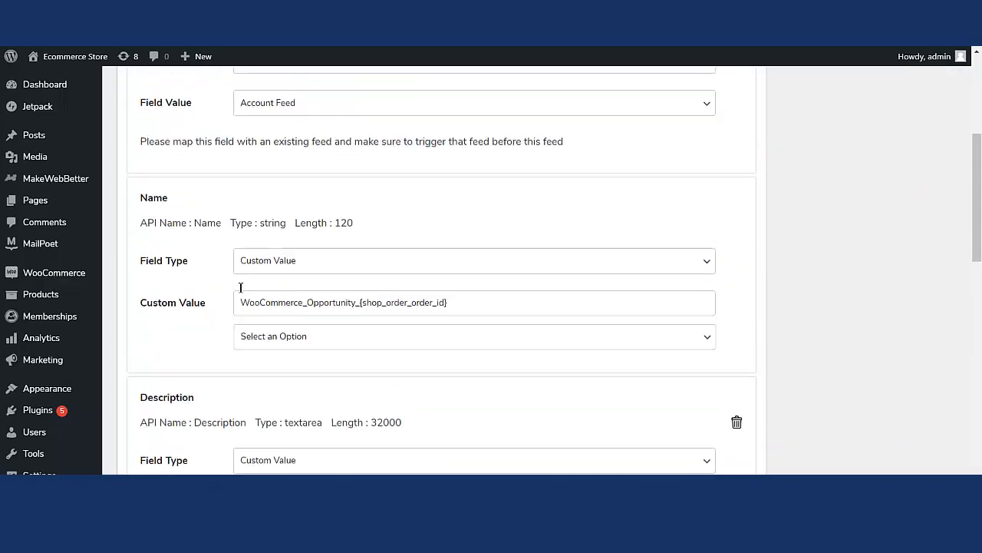
left_click(277, 196)
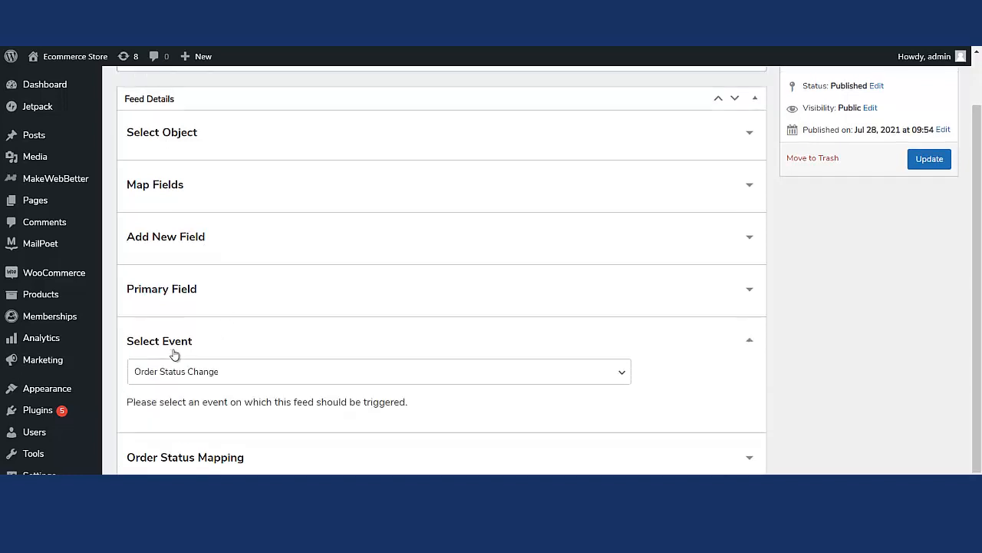
- Check the events that can trigger the Opportunity Feed and keep Order Status Change selected
scroll(174, 354, "down", 2)
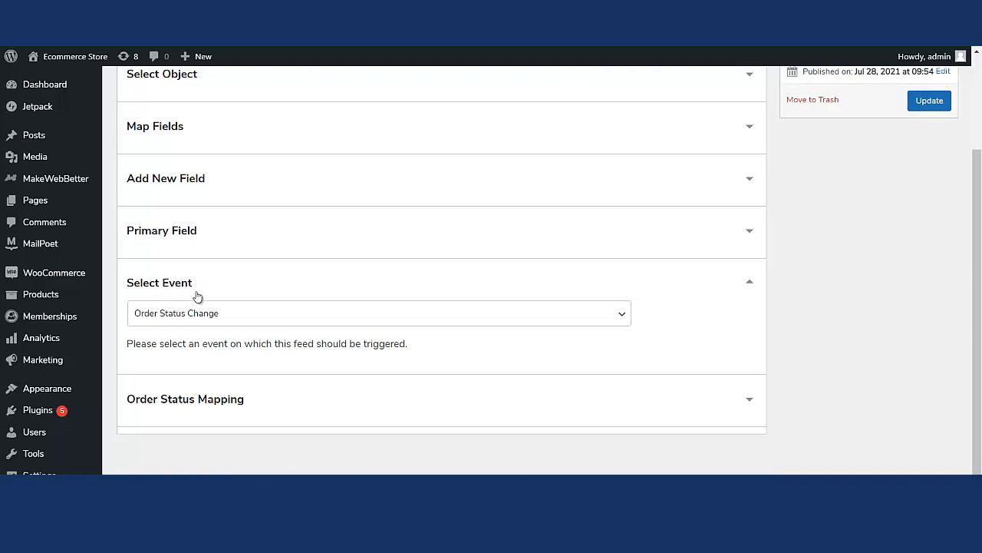
left_click(217, 319)
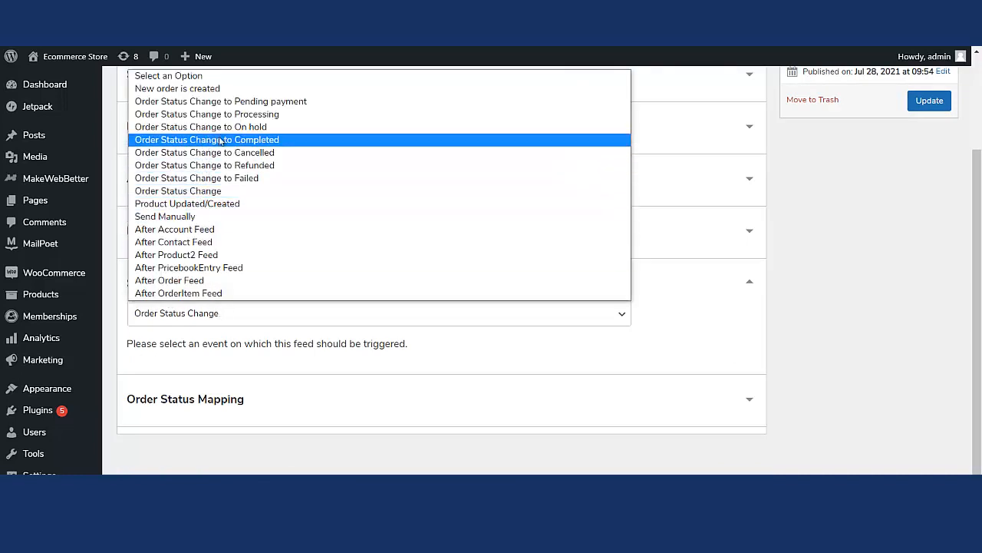
left_click(227, 331)
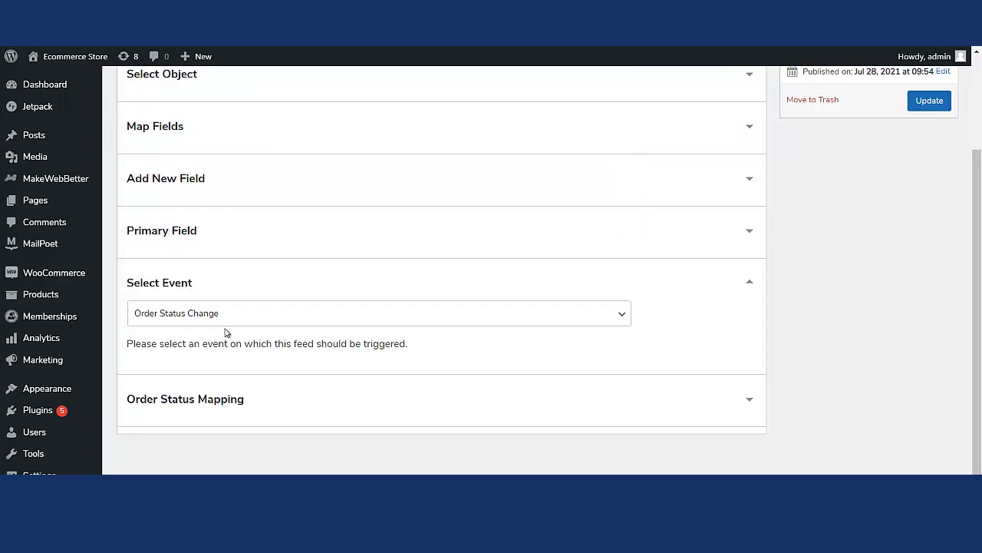
- Examine how each WooCommerce order status is mapped to a Salesforce opportunity stage in the Opportunity Feed
left_click(211, 417)
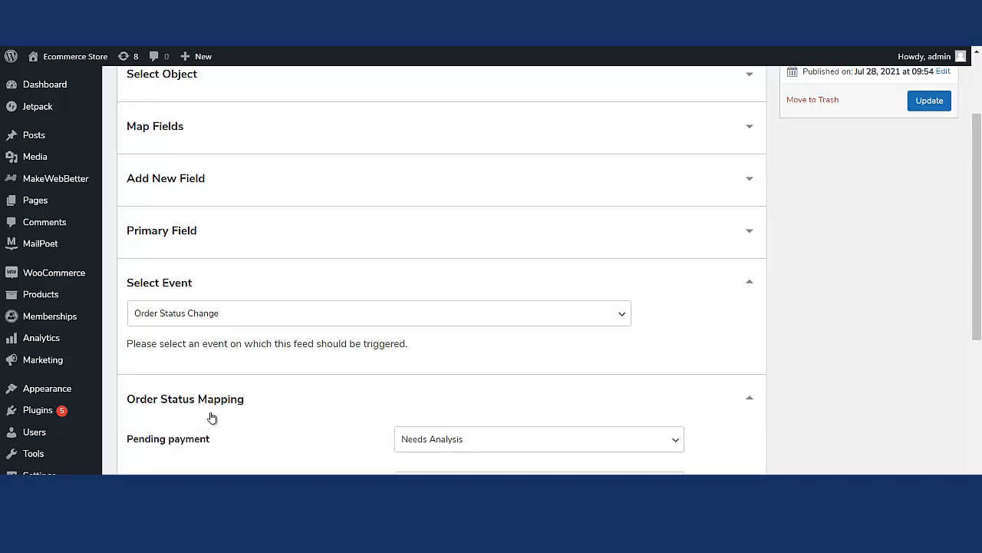
scroll(211, 416, "down", 3)
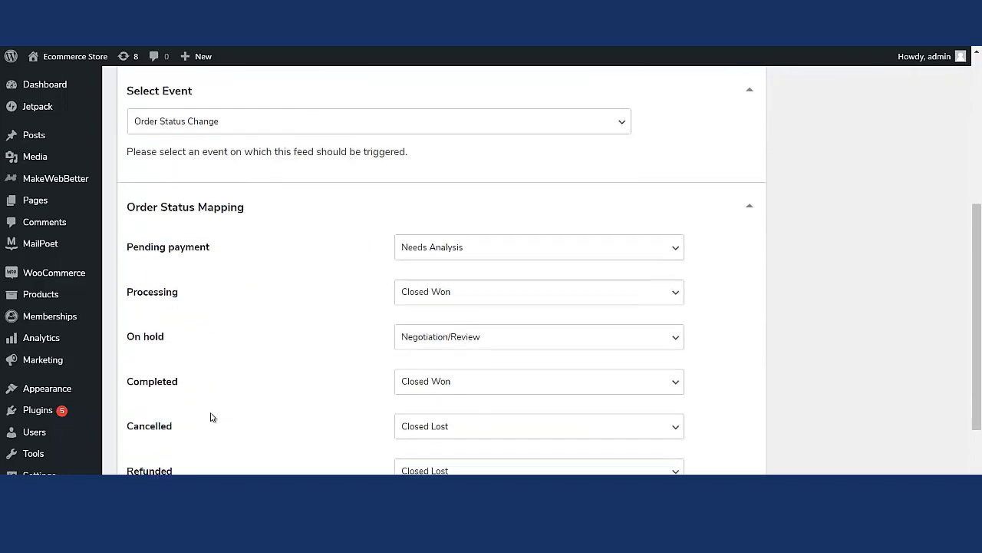
scroll(212, 417, "down", 1)
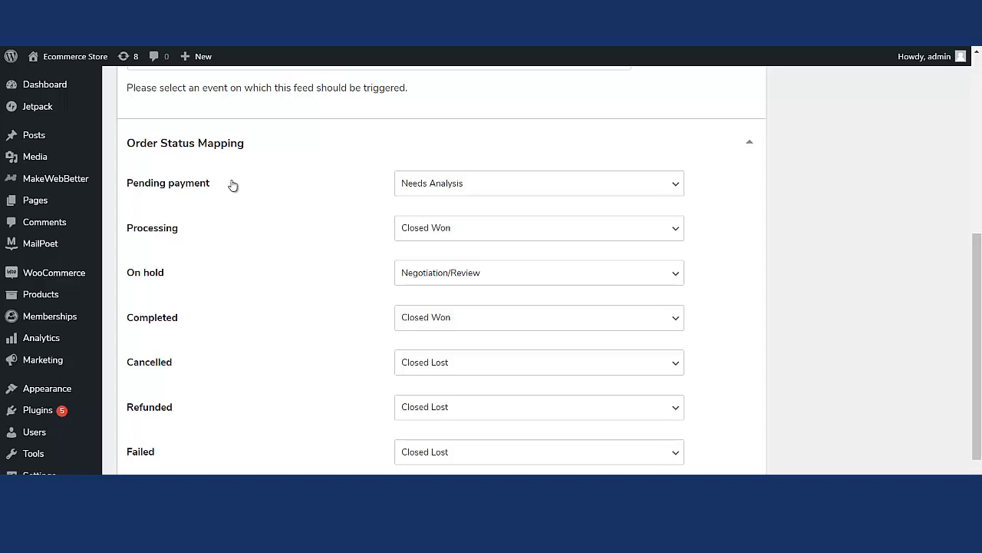
left_click(446, 184)
left_click(424, 231)
scroll(189, 263, "down", 3)
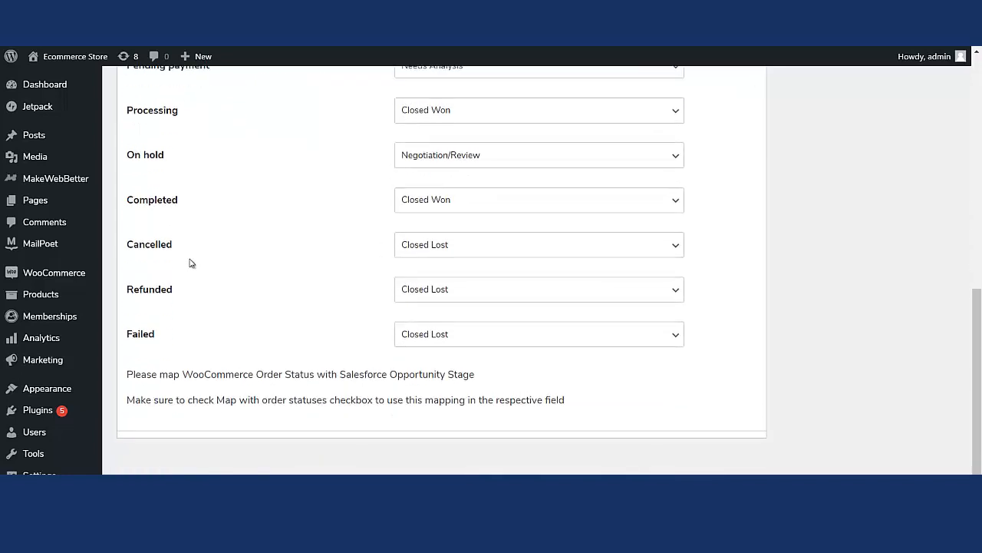
scroll(190, 263, "up", 3)
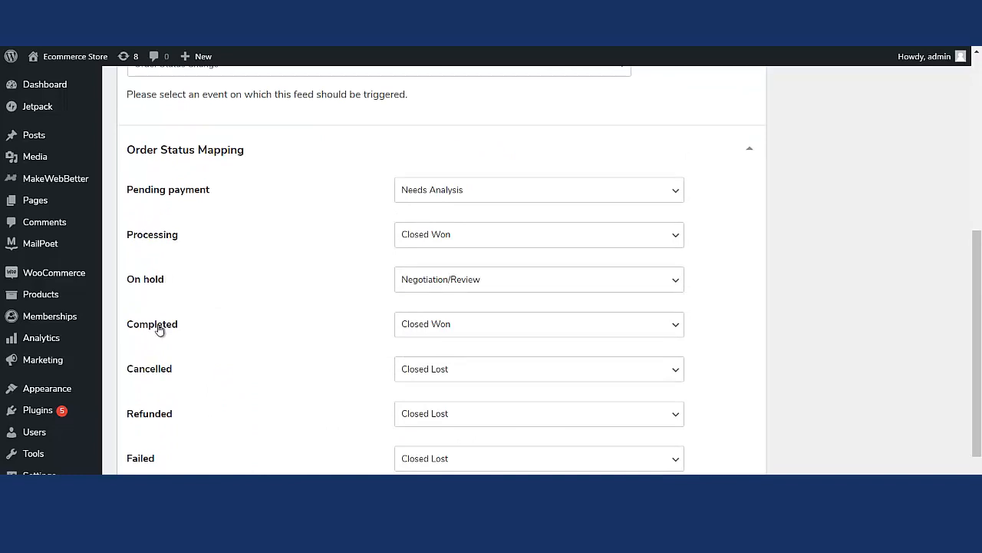
scroll(158, 326, "down", 2)
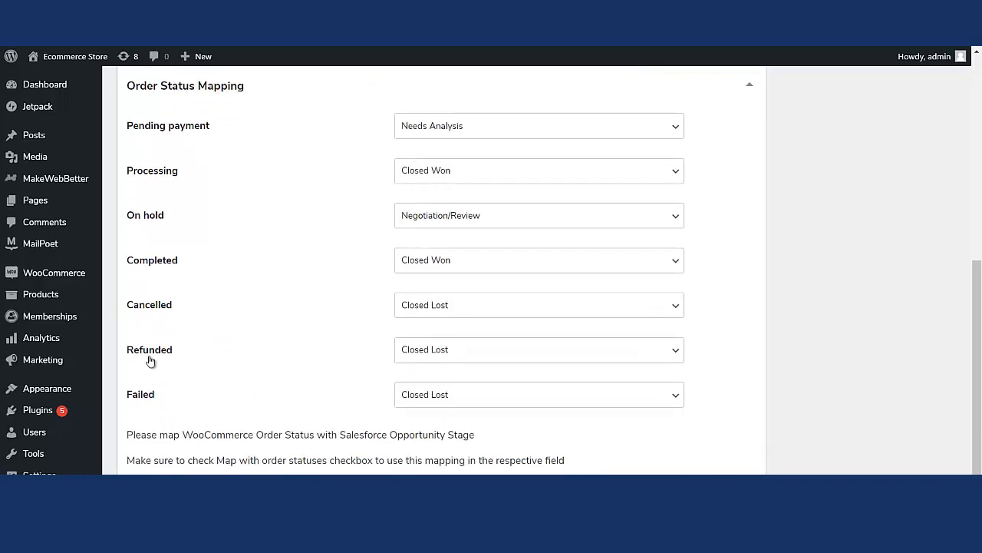
scroll(149, 361, "up", 10)
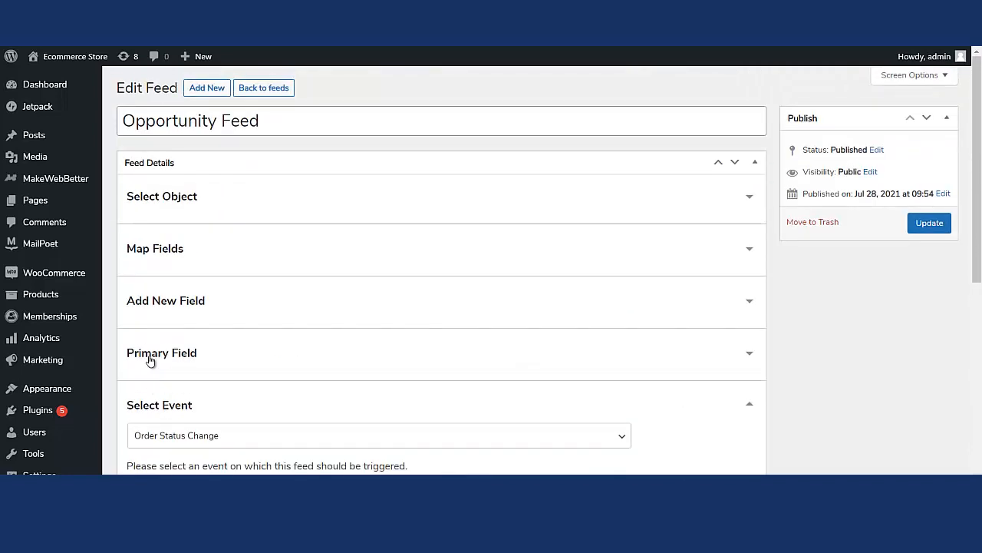
- Return to the list of Salesforce feeds and look through the feeds' objects, events and primary fields
left_click(262, 88)
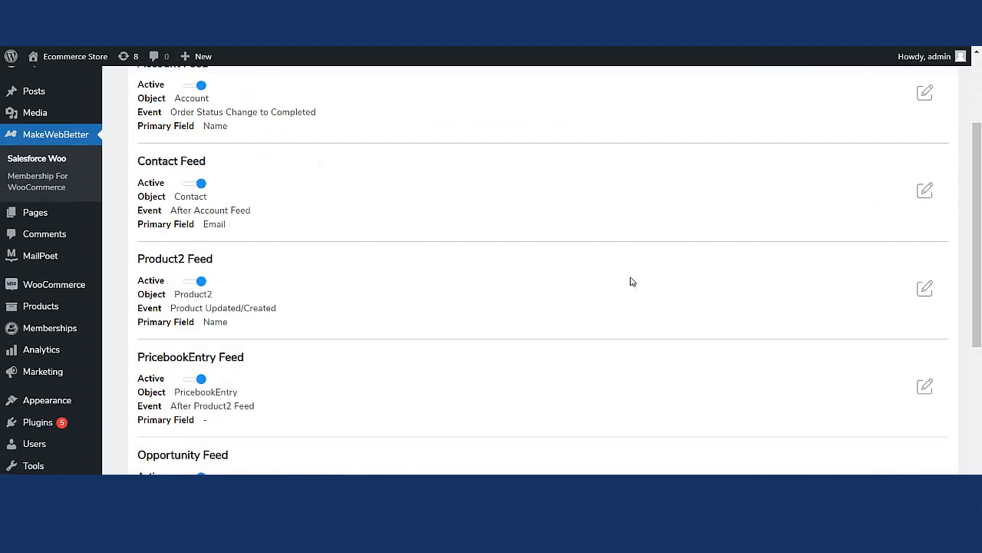
mouse_move(980, 238)
left_mouse_down()
mouse_move(981, 403)
mouse_move(980, 100)
mouse_move(981, 233)
left_mouse_up()
right_click(981, 233)
left_click_drag(981, 196, 980, 98)
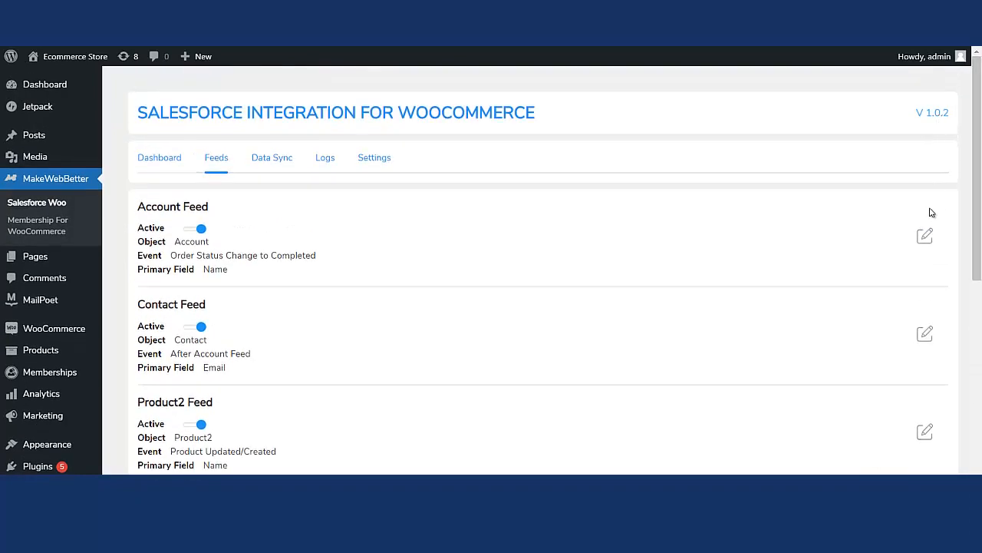
left_click_drag(976, 201, 975, 226)
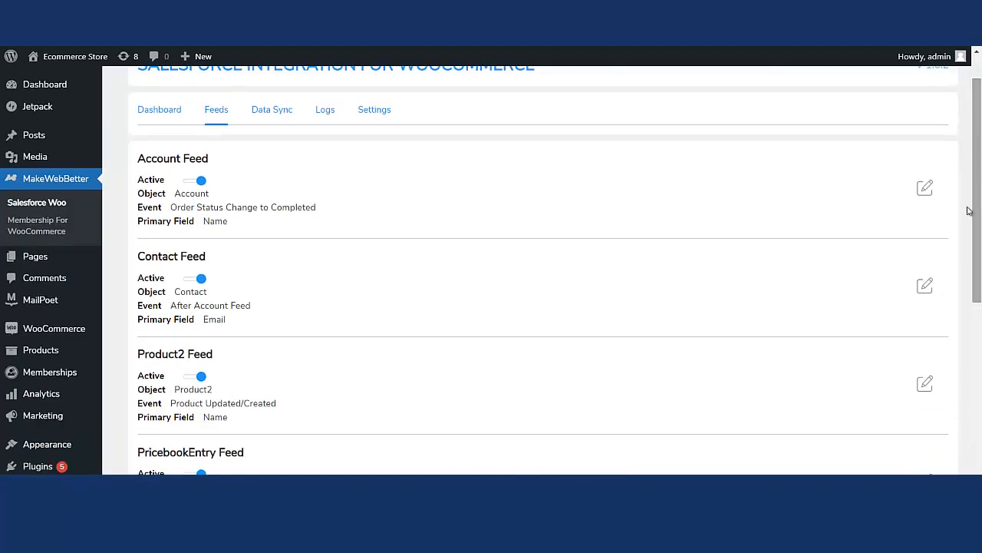
left_click_drag(981, 167, 980, 144)
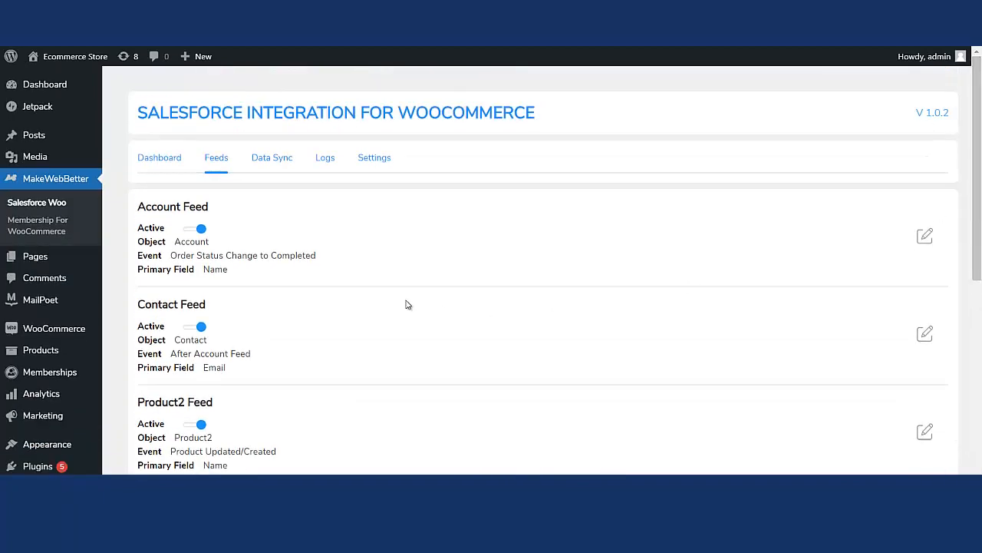
- Run a Bulk Sync of the Opportunity Feed from the bulk data sync page and dismiss the completion dialog
left_click(264, 162)
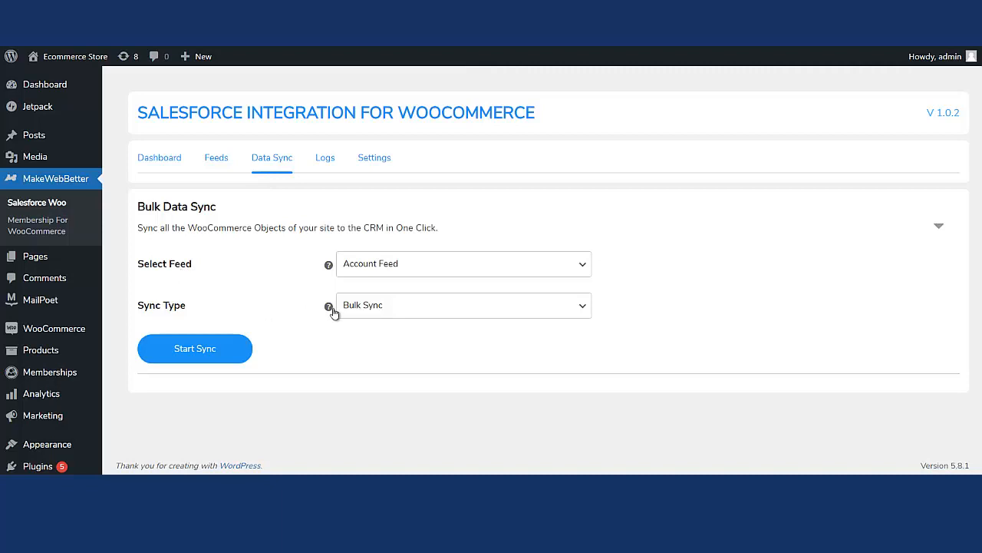
left_click(431, 268)
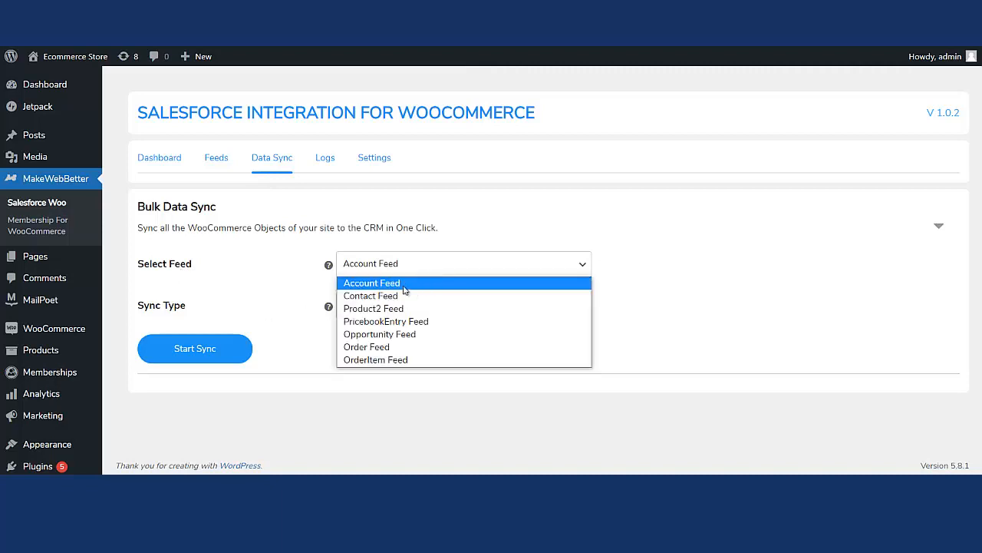
left_click(370, 339)
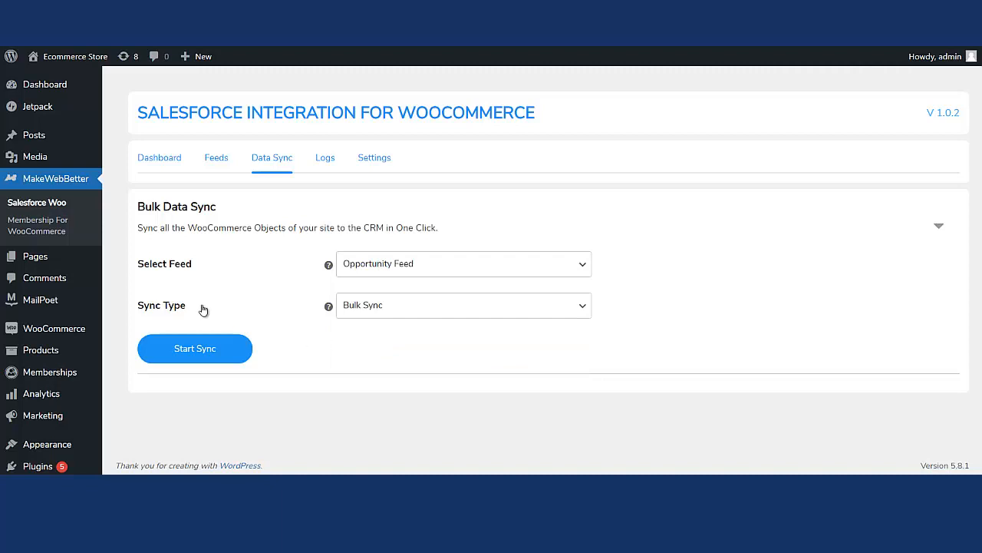
left_click(465, 311)
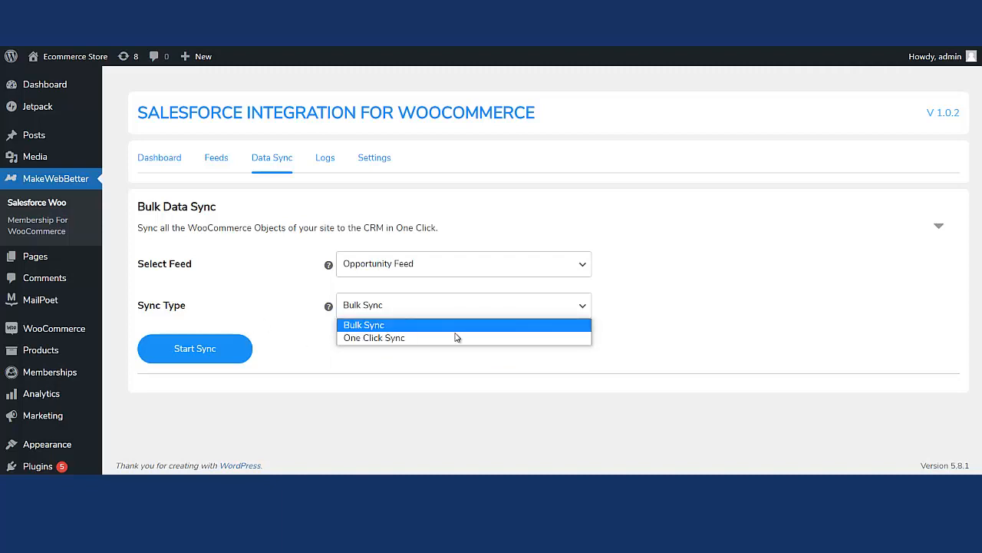
left_click(372, 327)
left_click(186, 355)
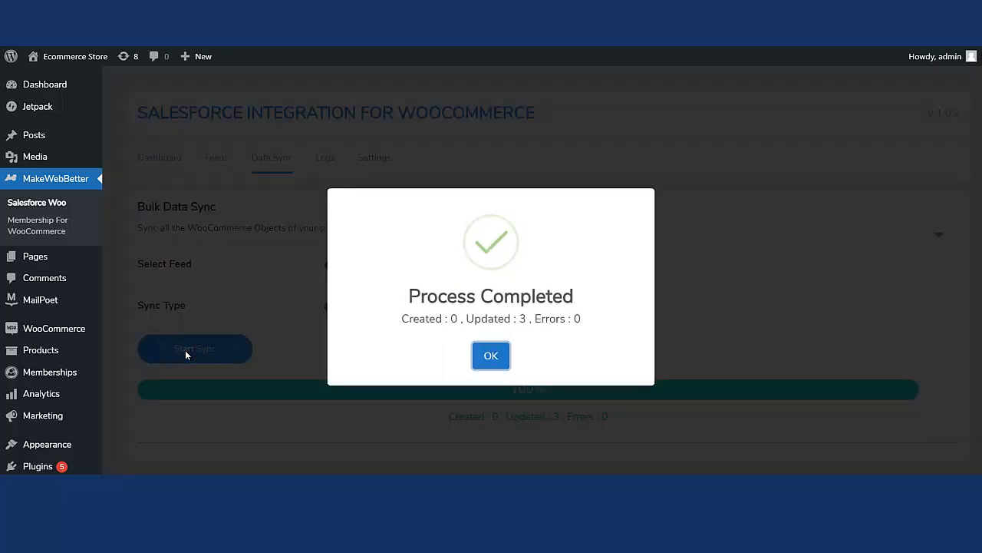
left_click(500, 354)
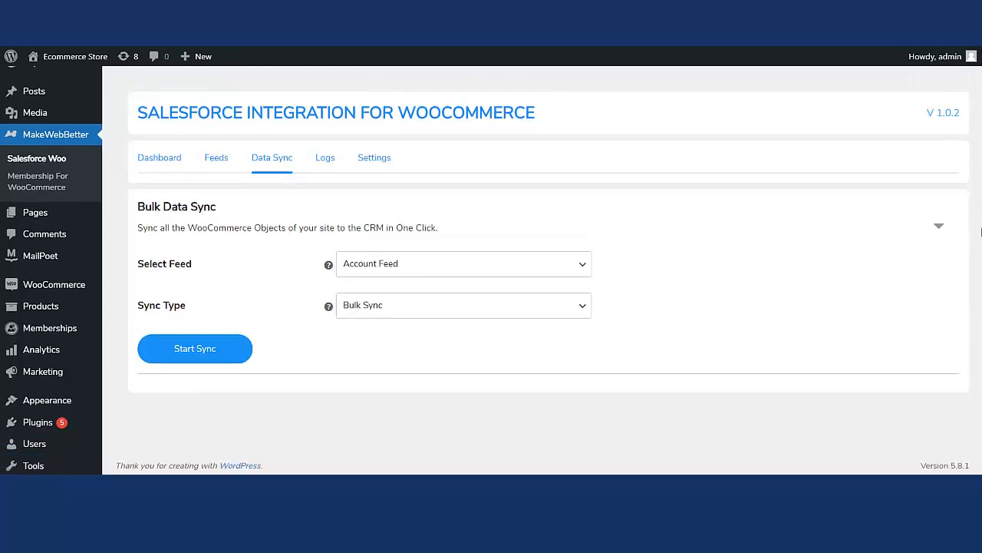
- Open the sync log and look through its feed, WooCommerce object, Salesforce object and time entries
left_click(323, 164)
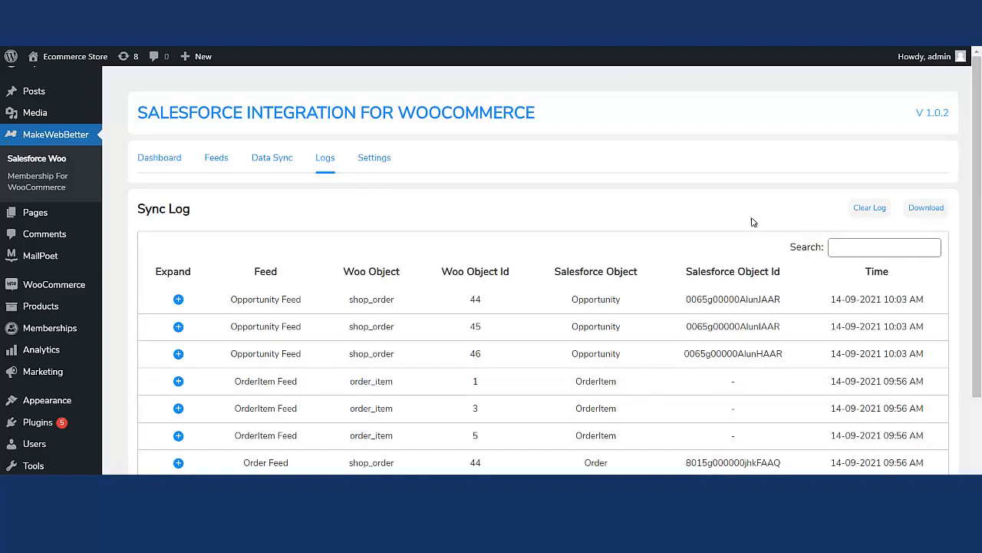
left_click_drag(978, 205, 980, 271)
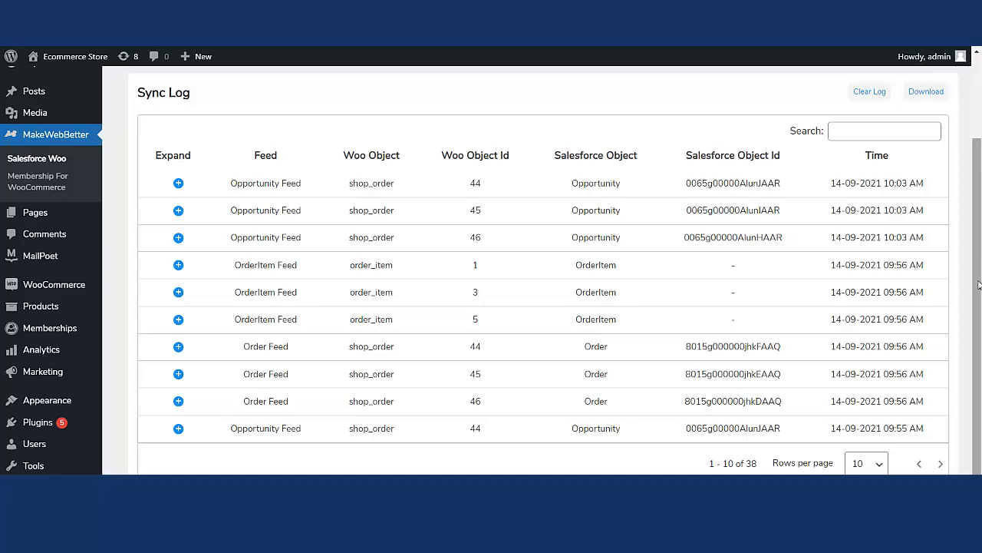
scroll(614, 231, "up", 2)
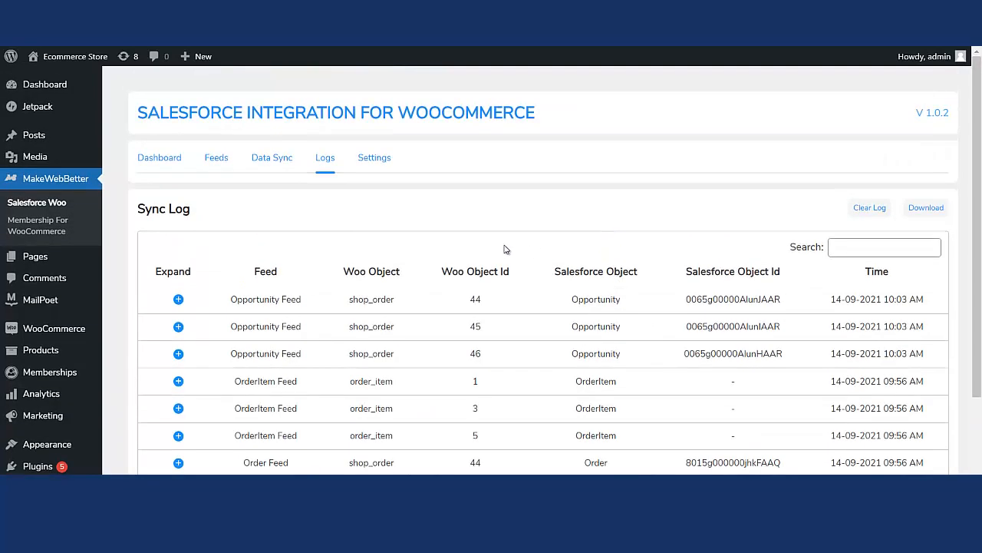
mouse_move(980, 235)
left_mouse_down()
mouse_move(981, 247)
mouse_move(981, 229)
left_mouse_up()
left_click_drag(981, 184, 981, 255)
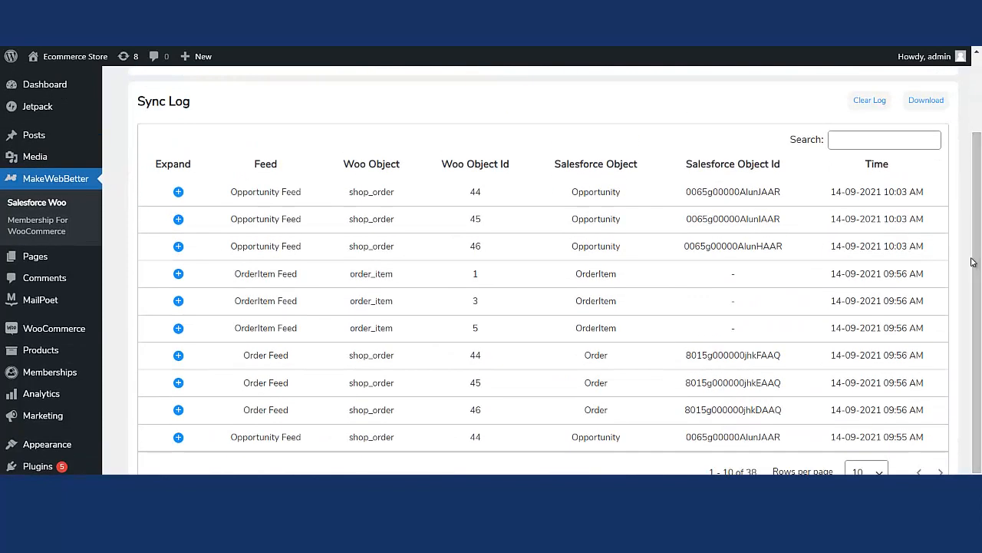
left_click_drag(973, 262, 981, 192)
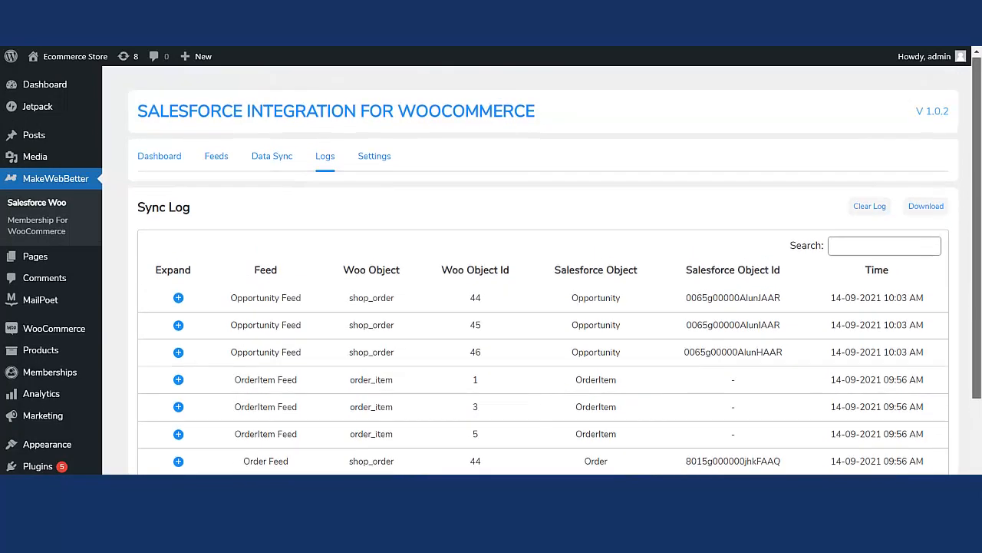
- Download the sync log and save it as the text document mwb-woo-salesforce-sync-log in the Downloads folder
left_click(919, 209)
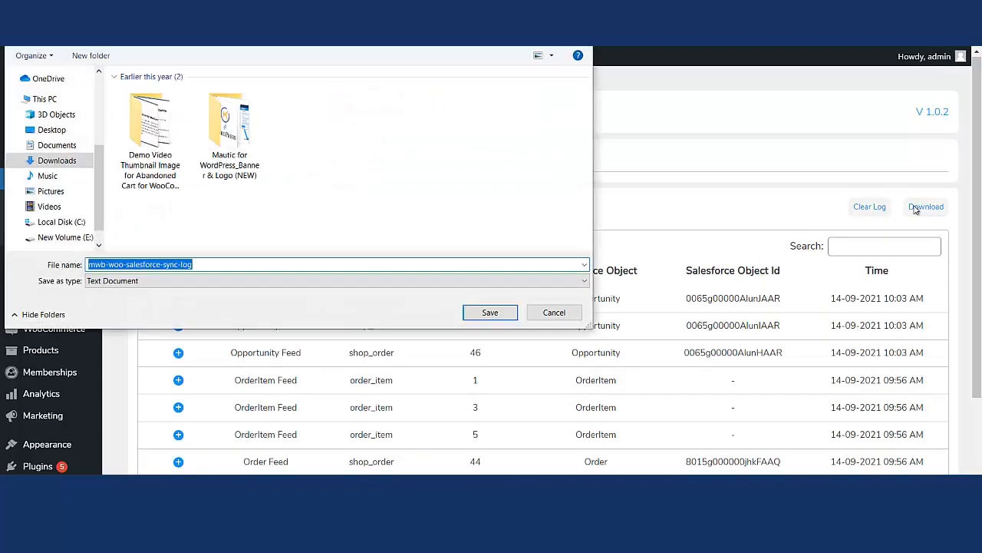
left_click(70, 161)
left_click(490, 312)
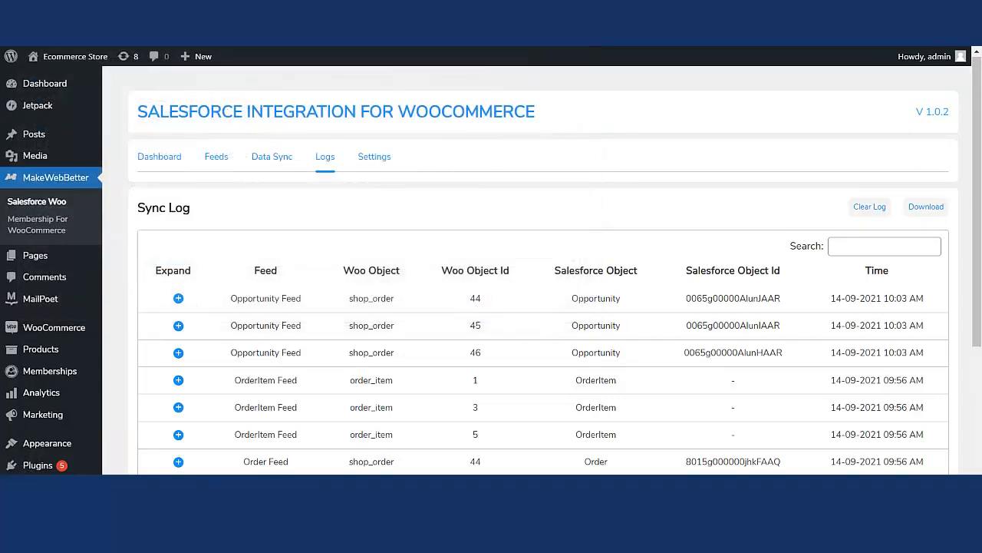
- Show the Downloads folder in File Explorer and open the mwb-woo-salesforce-sync-log file in Notepad
left_click(132, 508)
left_click(161, 466)
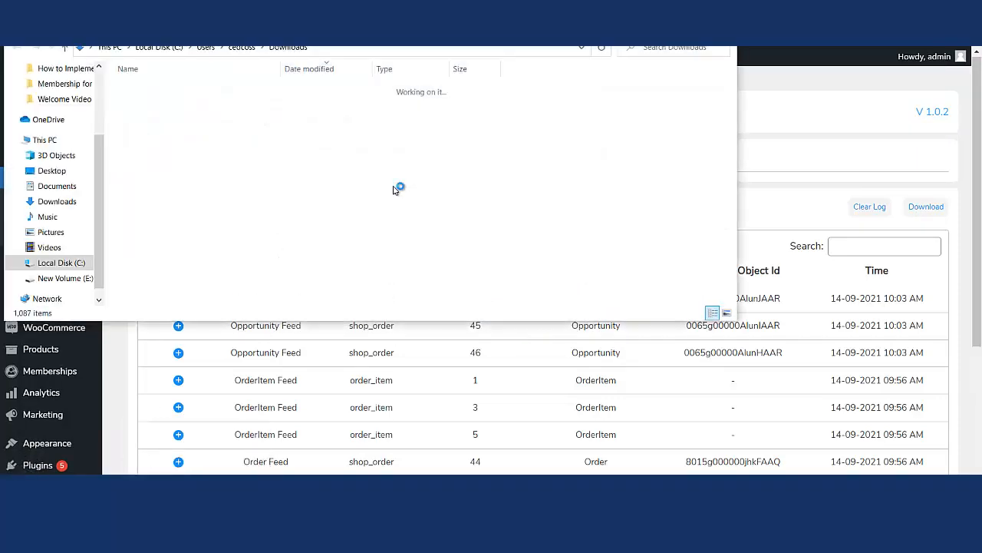
double_click(415, 105)
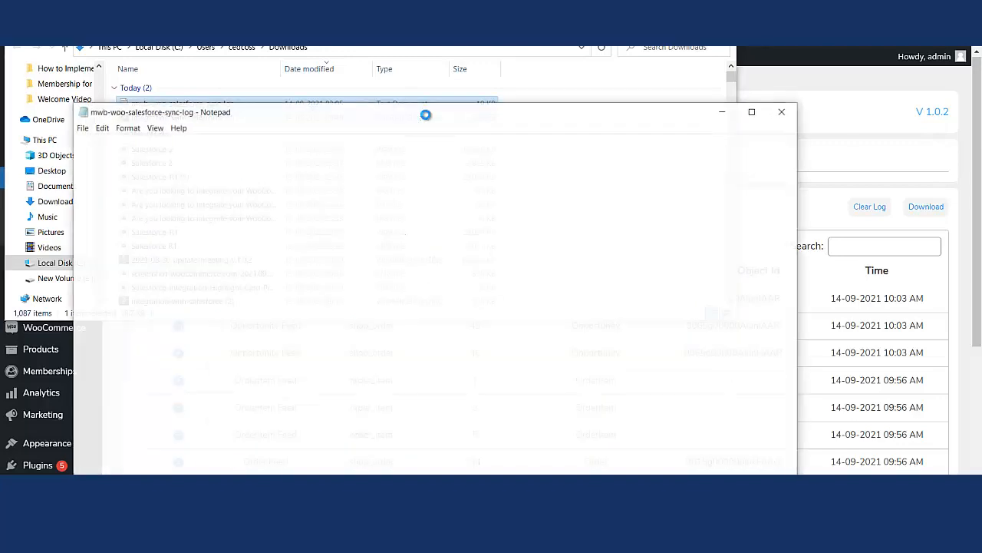
- Look through the feed, request and response entries of the sync log in the maximized Notepad window, then close Notepad and File Explorer
scroll(417, 257, "down", 8)
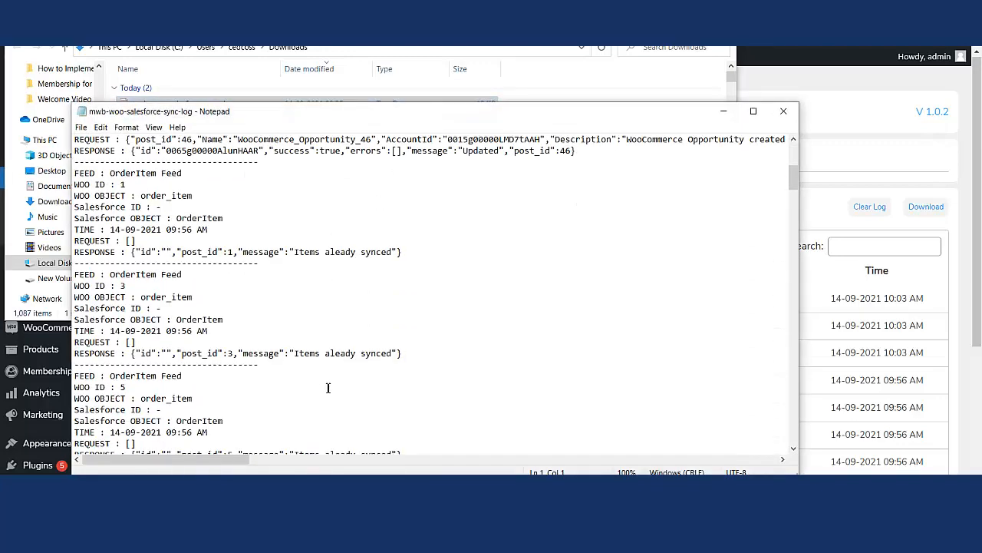
scroll(328, 387, "up", 5)
left_click(752, 112)
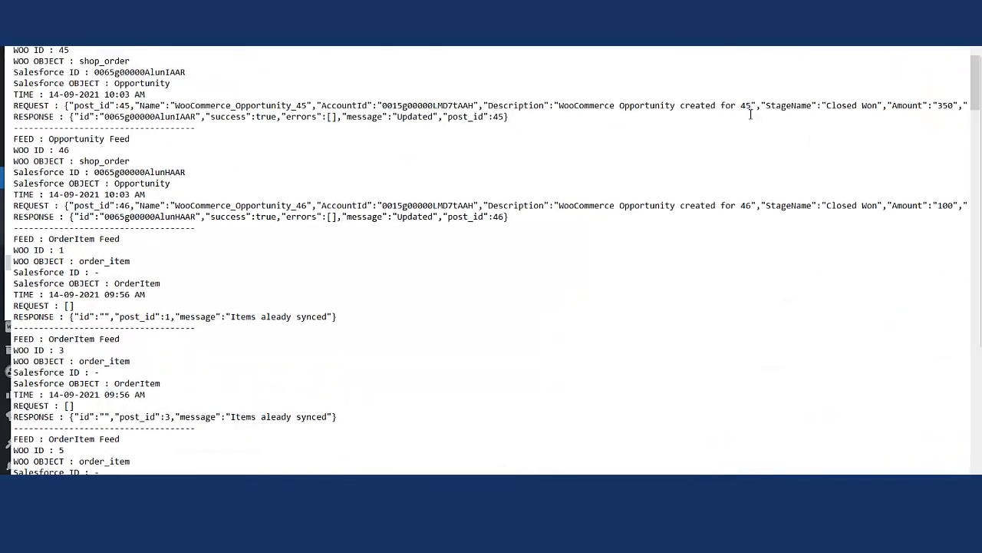
scroll(320, 243, "down", 3)
scroll(321, 243, "up", 2)
scroll(307, 322, "down", 1)
scroll(307, 322, "up", 5)
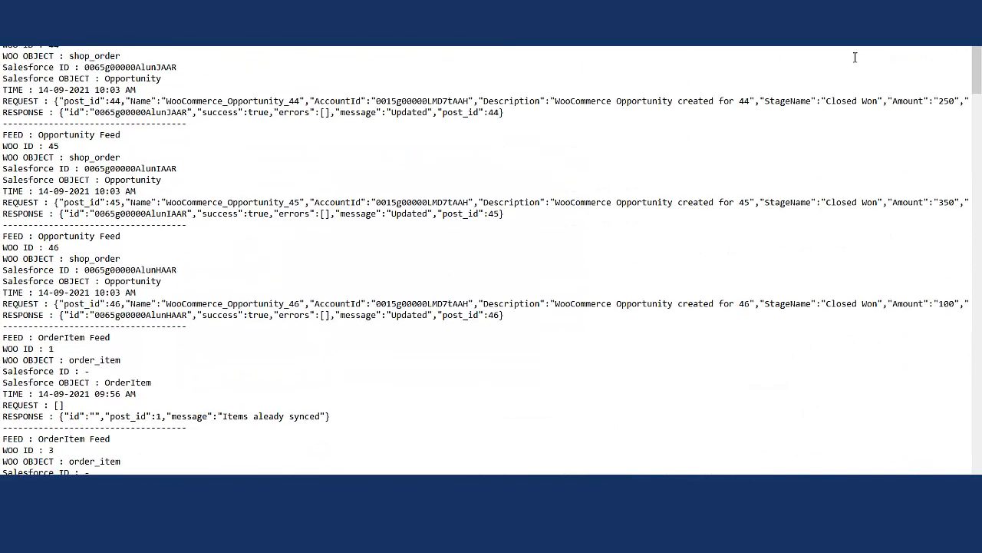
key("alt+F4")
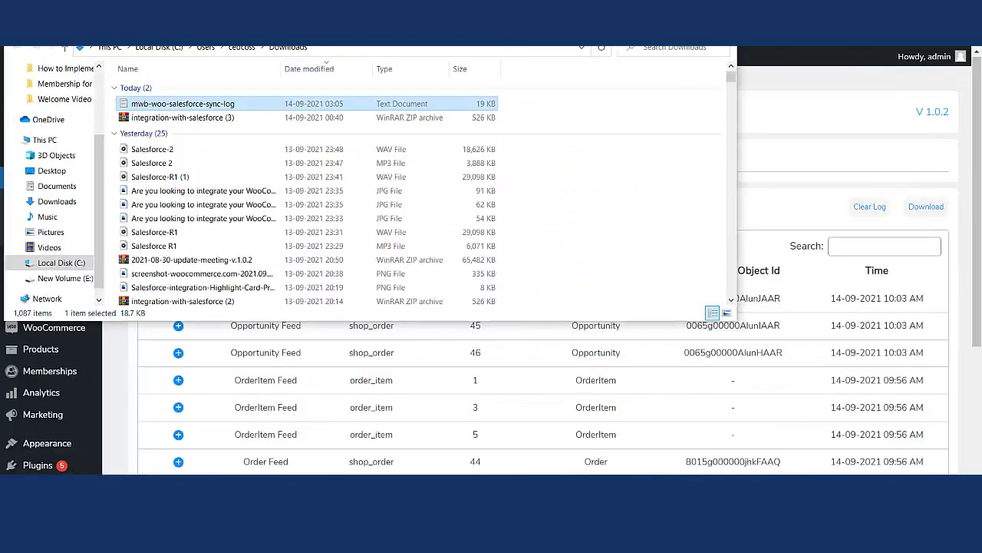
key("alt+F4")
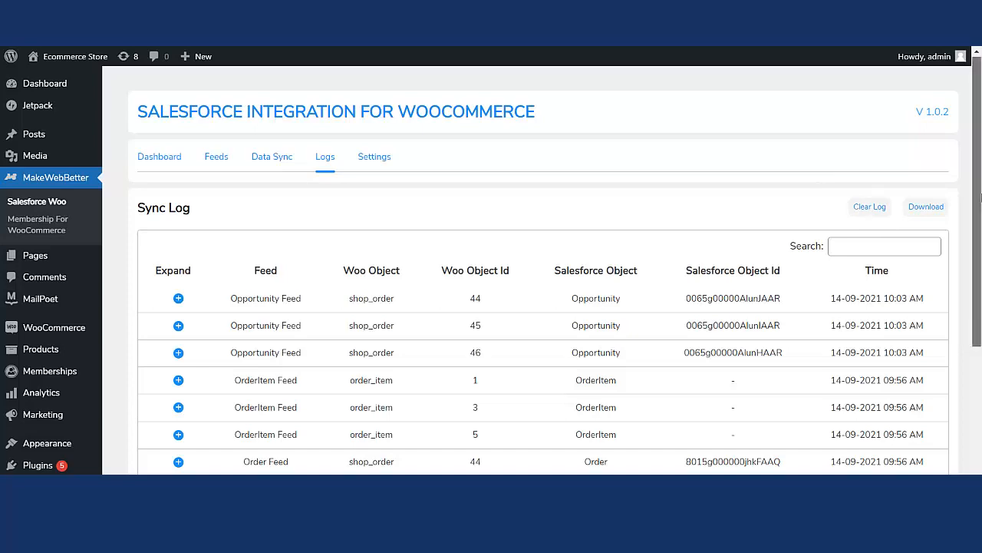
- Clear all entries from the Salesforce plugin's sync log and check the log table
scroll(861, 207, "down", 3)
scroll(861, 207, "up", 2)
scroll(952, 230, "up", 1)
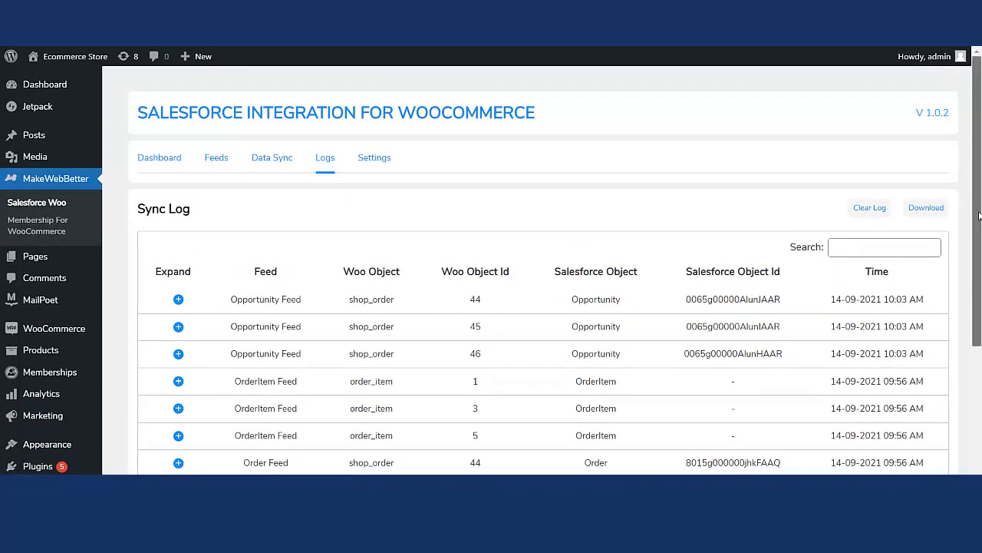
scroll(952, 230, "down", 1)
scroll(950, 223, "up", 1)
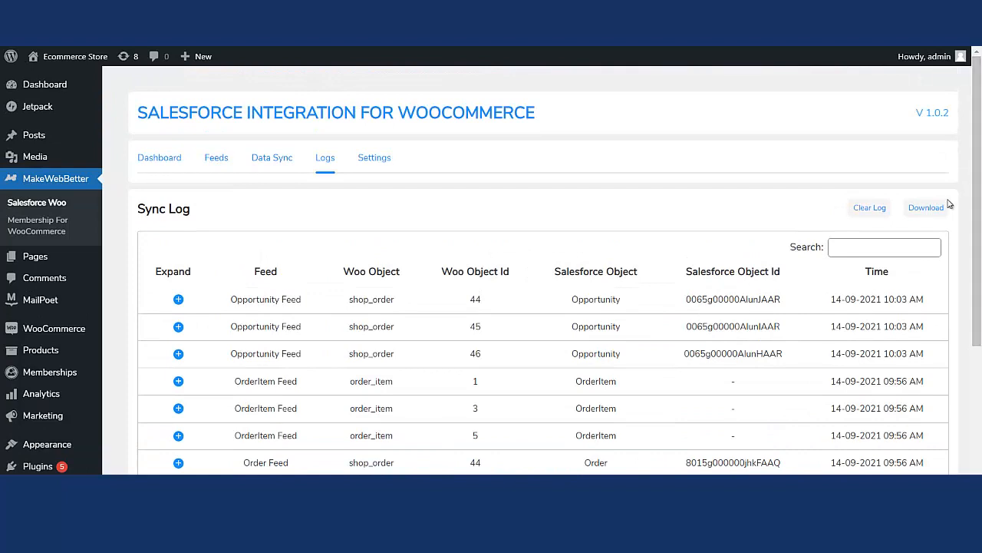
left_click(876, 218)
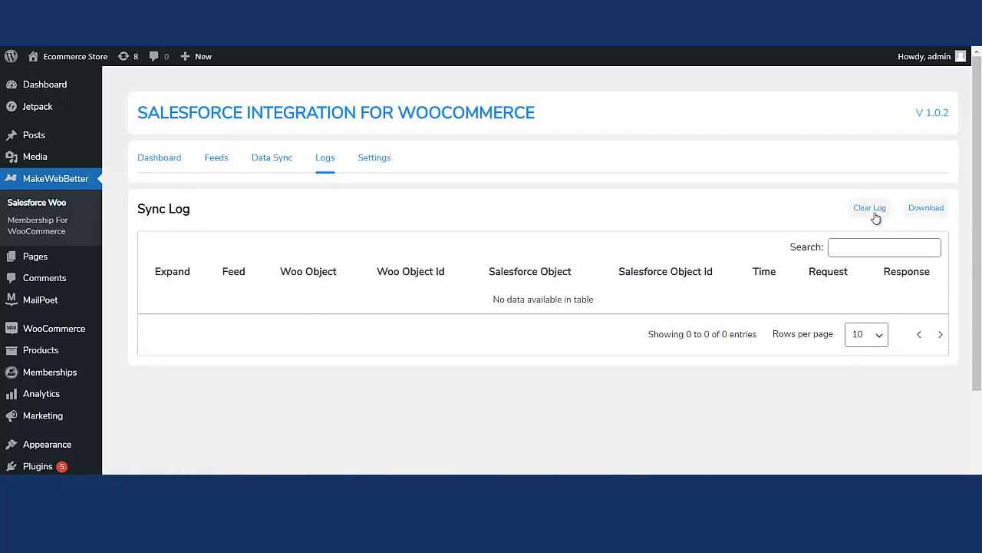
scroll(980, 236, "down", 1)
left_click_drag(980, 236, 980, 258)
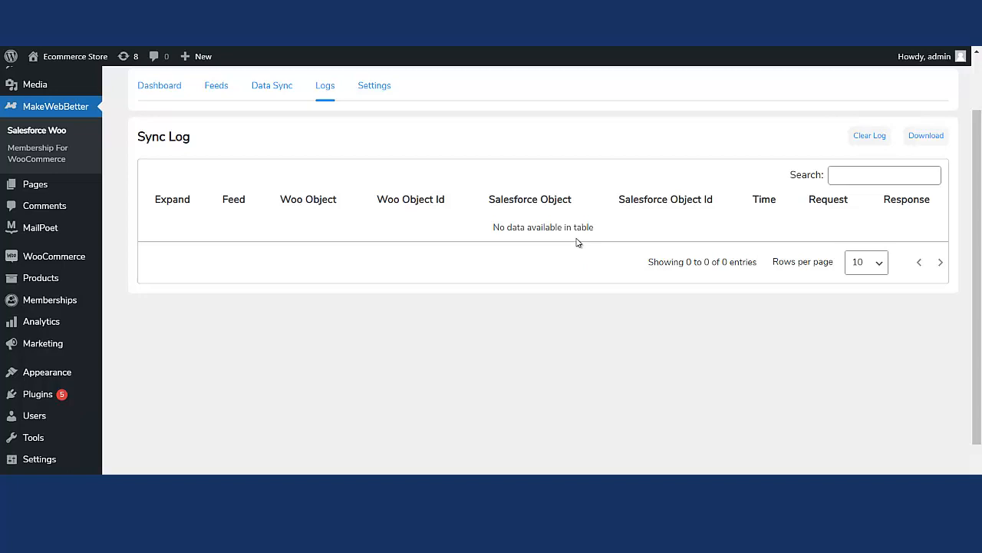
scroll(568, 243, "up", 2)
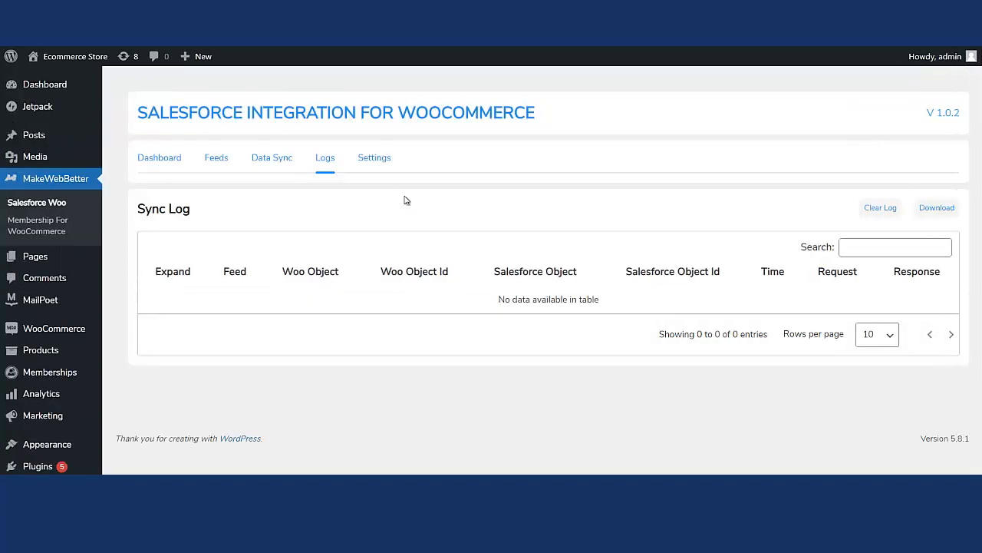
- Enable instant sync in the Salesforce plugin's settings, save the settings and return to the plugin's dashboard
left_click(374, 168)
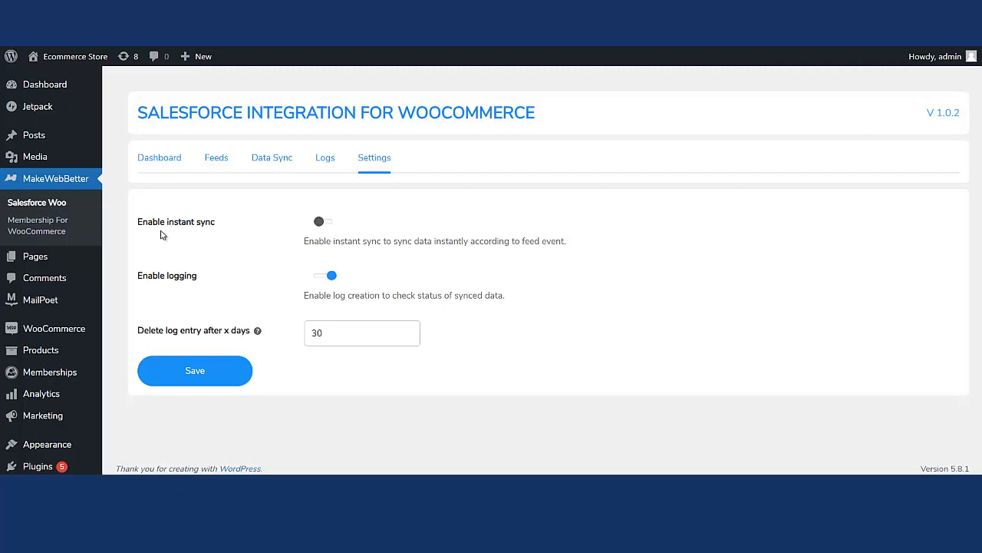
left_click(323, 222)
mouse_move(257, 332)
left_click(211, 377)
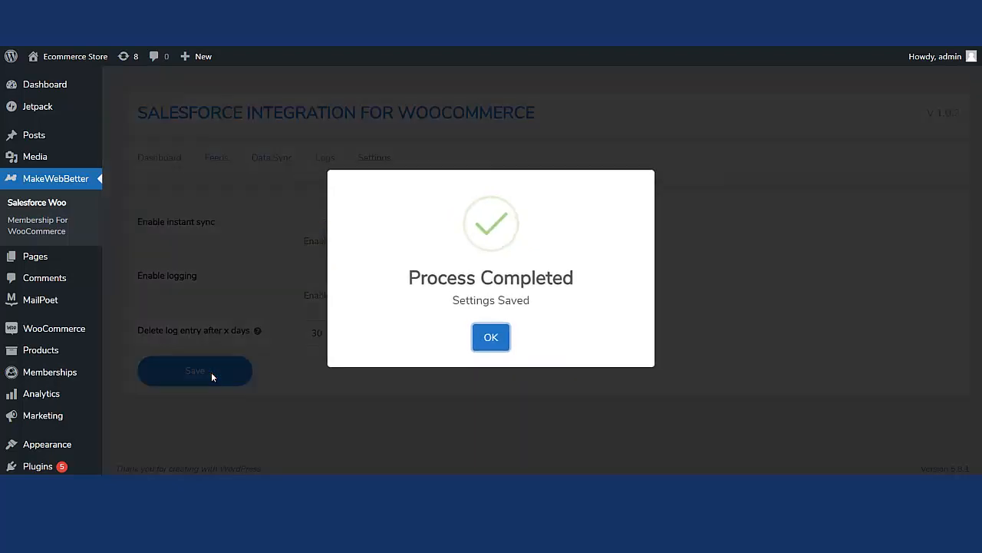
left_click(491, 341)
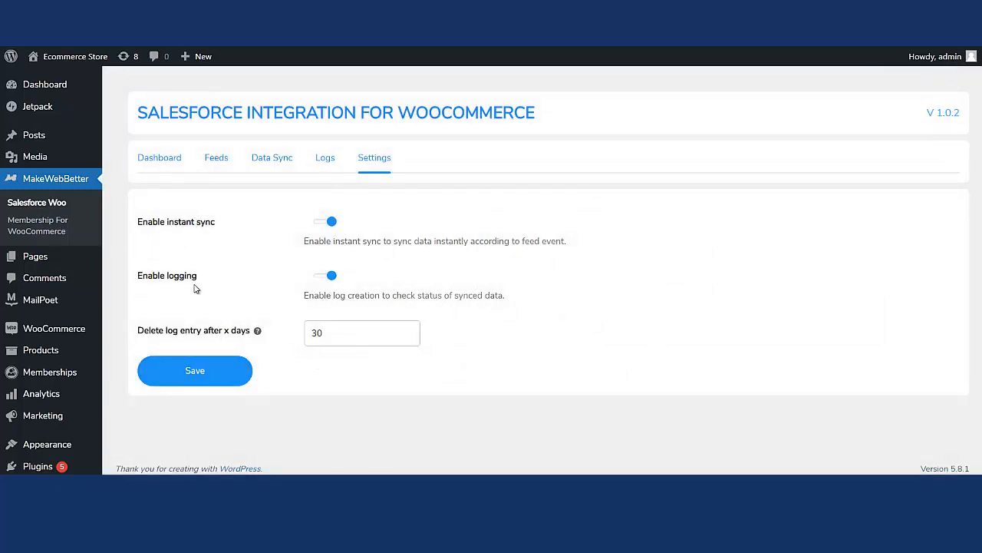
left_click(160, 163)
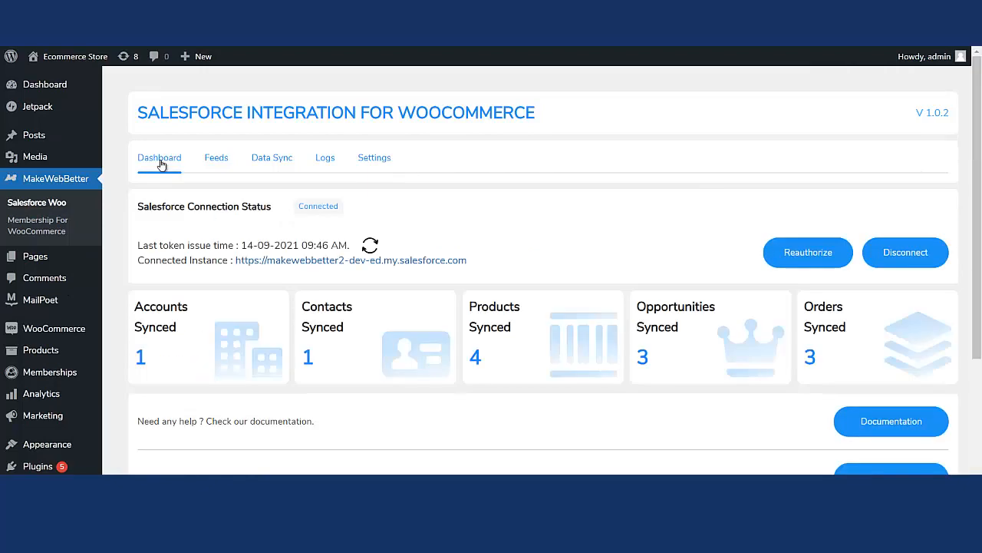